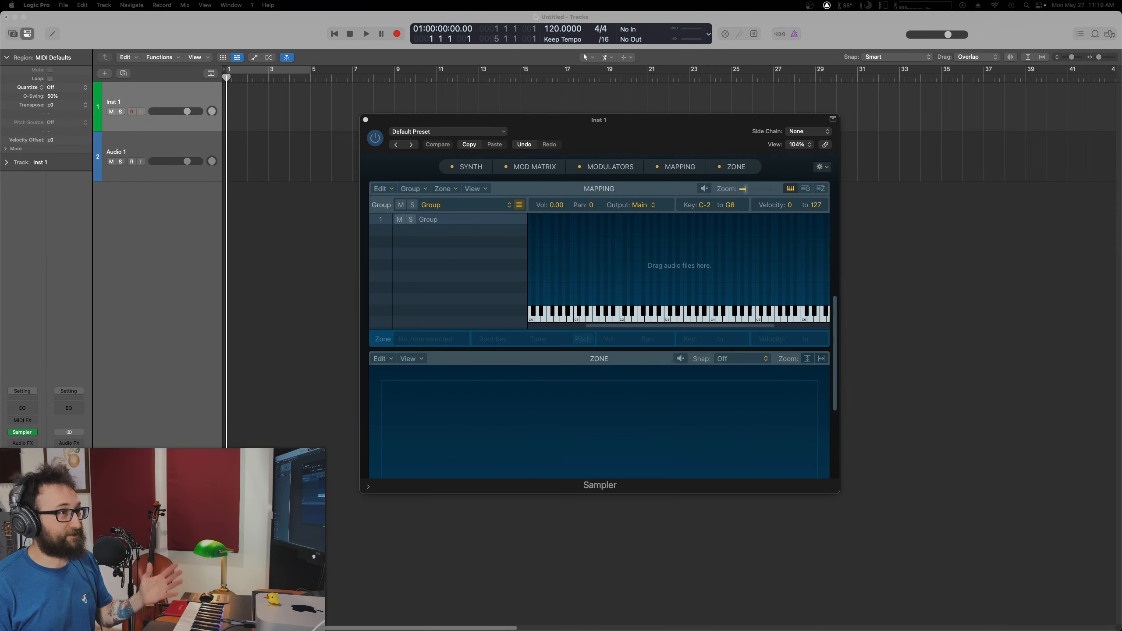
- Finish recording the voice sample on Audio 1 and load it into the mapping area of Inst 1's Sampler
click(633, 267)
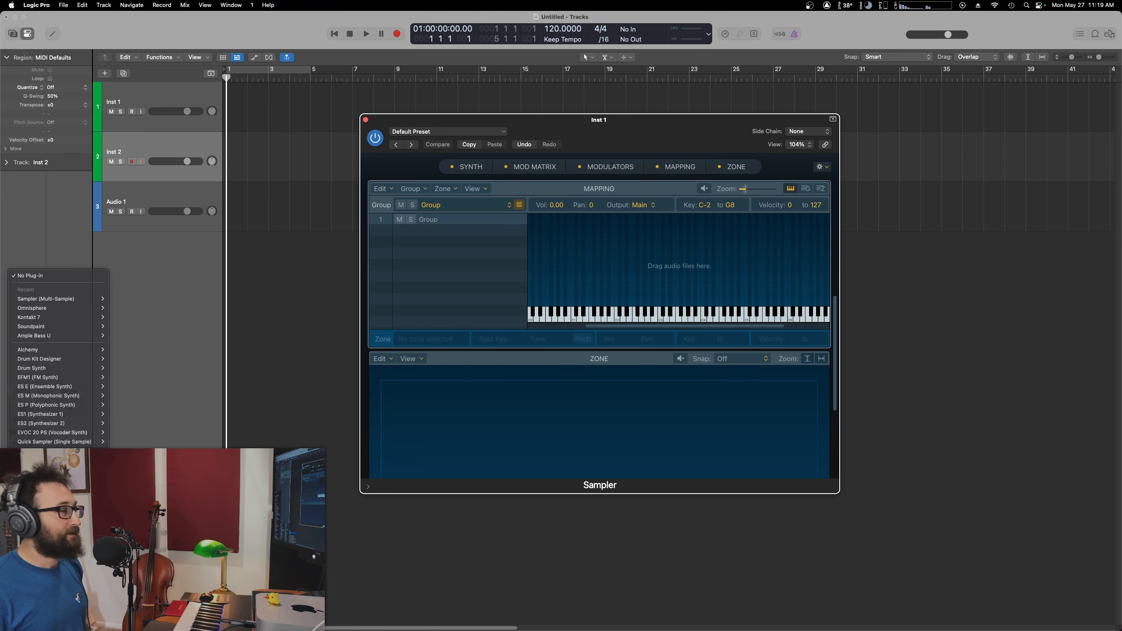
click(265, 548)
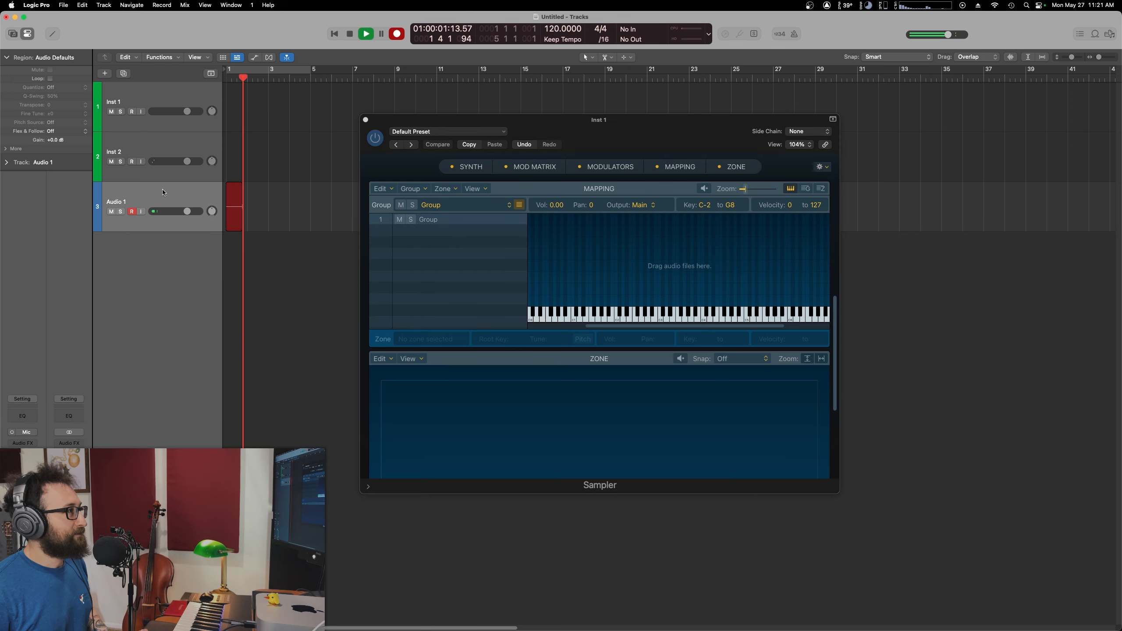
key(space)
drag(244, 207, 654, 266)
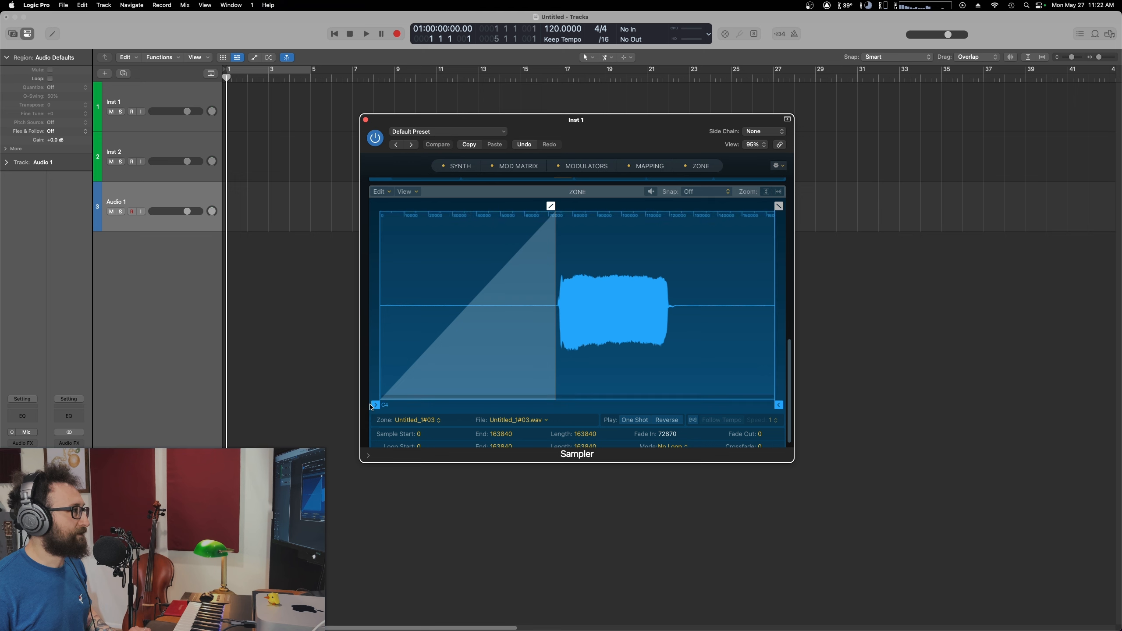
- Shorten the zone's fade-in to 2676 and move its sample start to just before the recorded sound
drag(382, 405, 547, 405)
drag(722, 205, 558, 206)
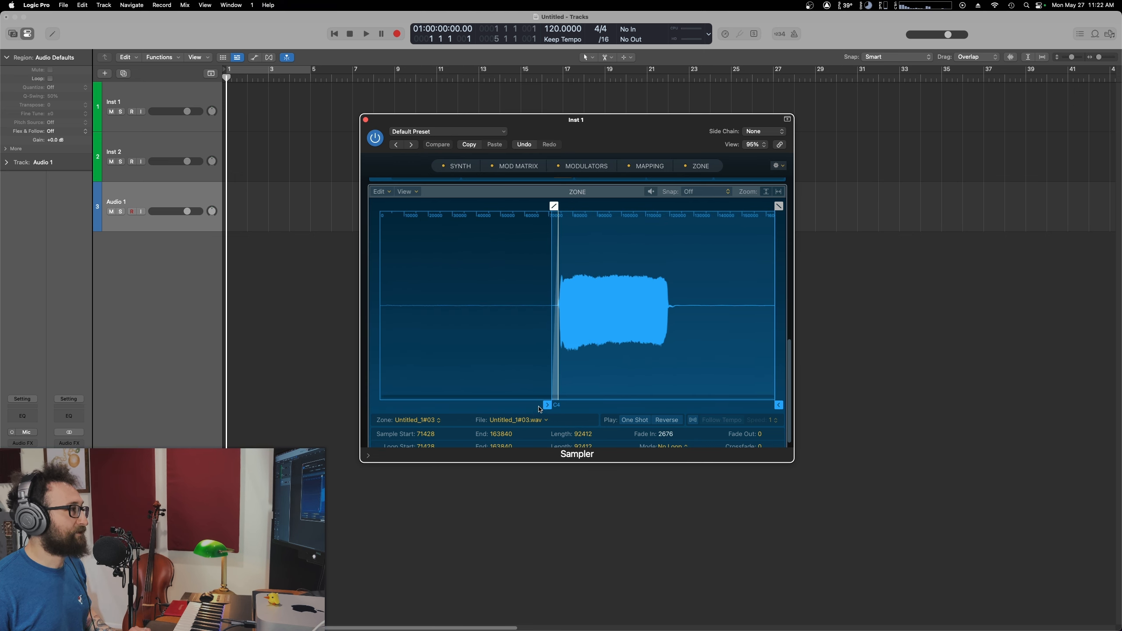
drag(547, 405, 551, 405)
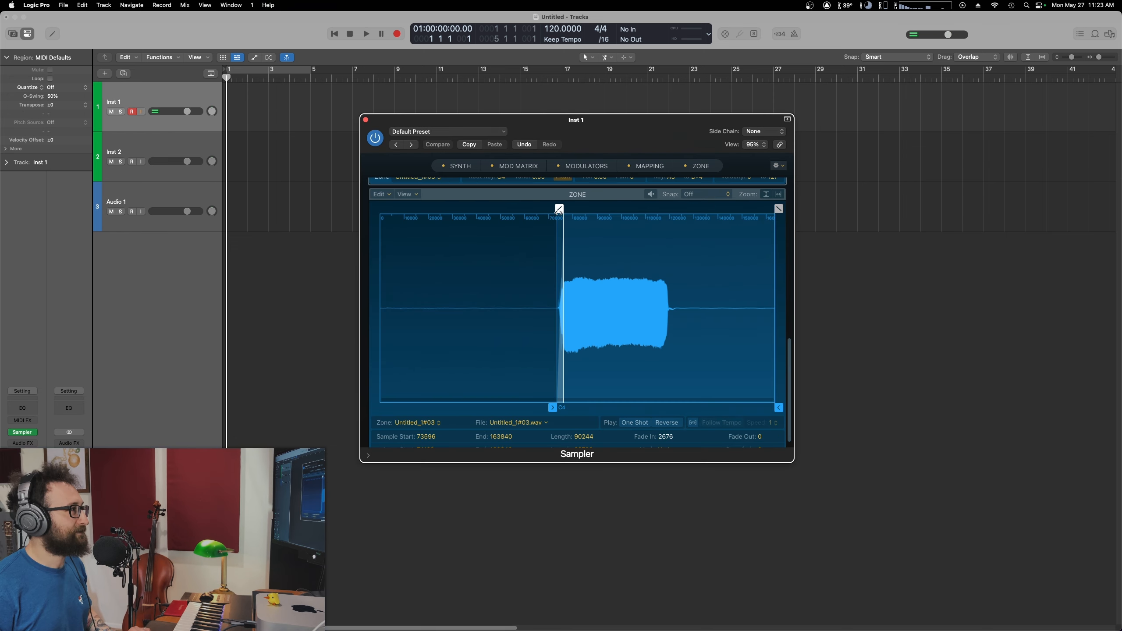
drag(553, 407, 546, 407)
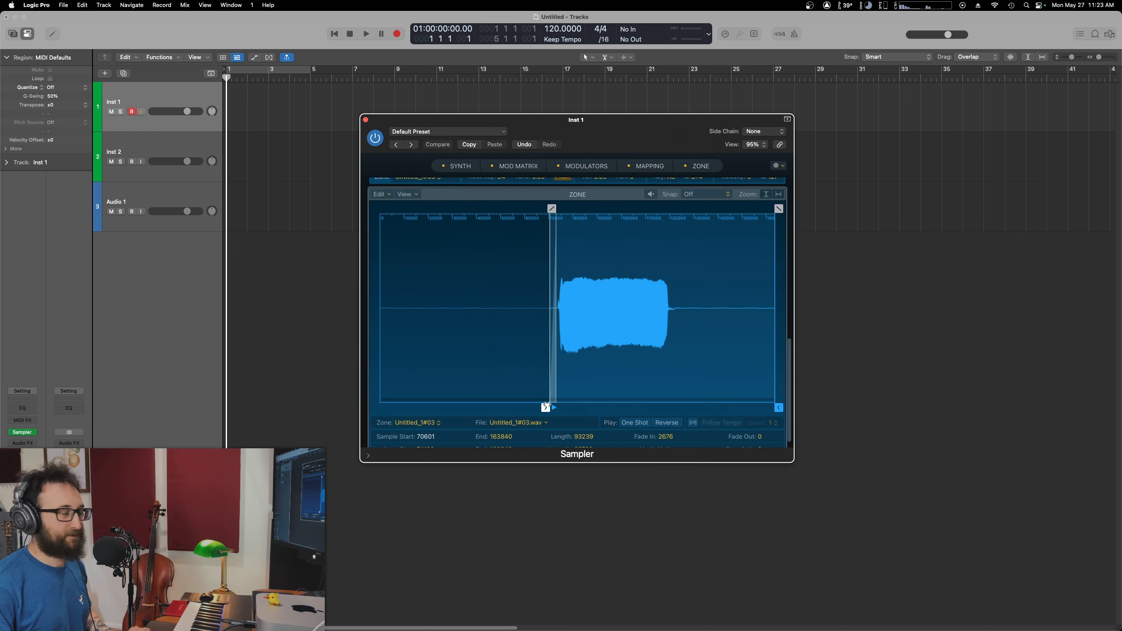
- Extend the voice zone's key range to C1 through C6 in the mapping area
scroll(650, 305, up, 5)
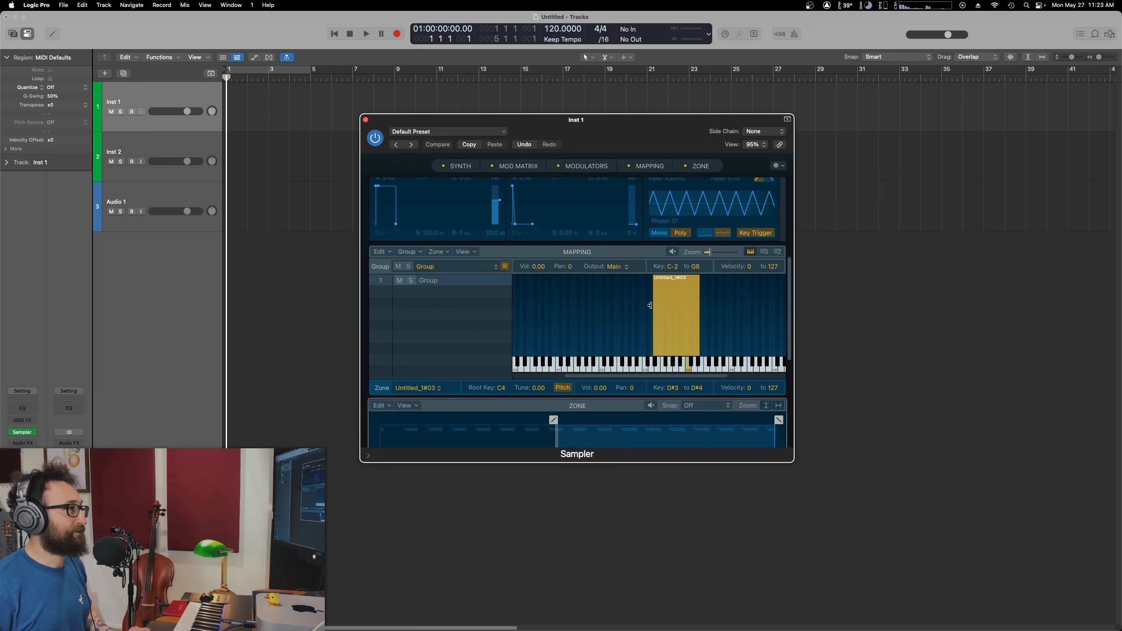
drag(650, 305, 599, 306)
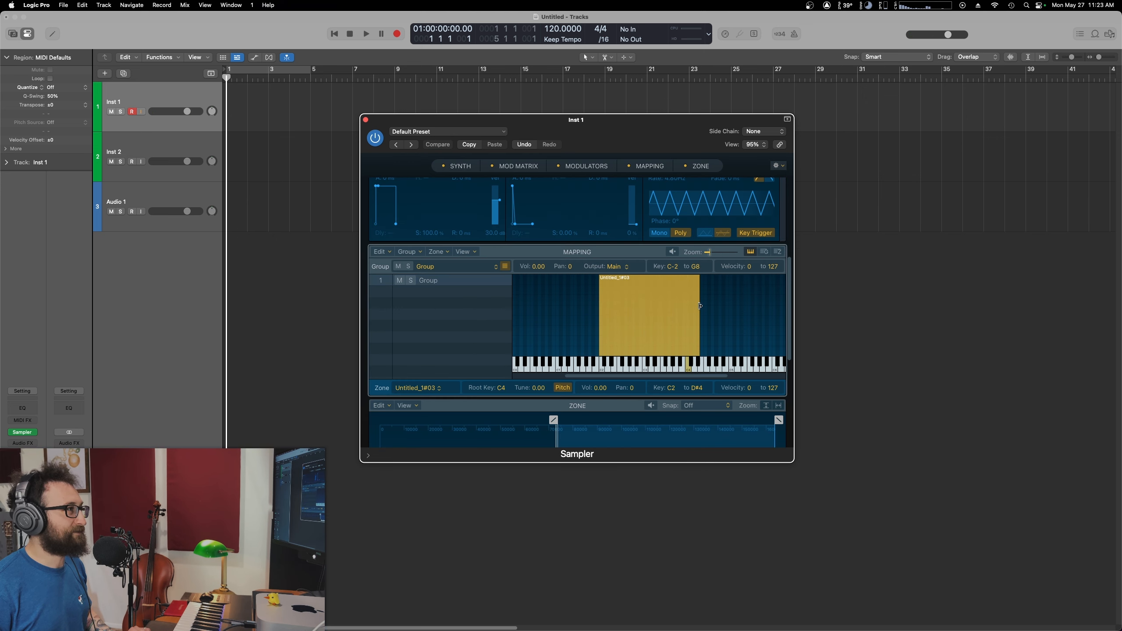
drag(699, 305, 776, 310)
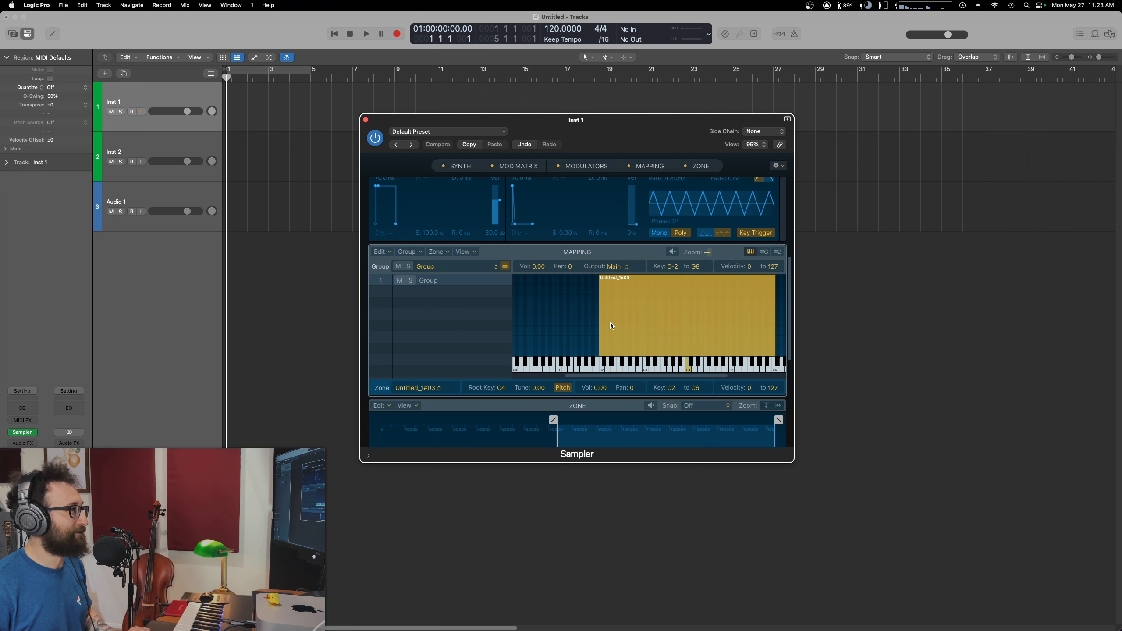
drag(596, 317, 555, 320)
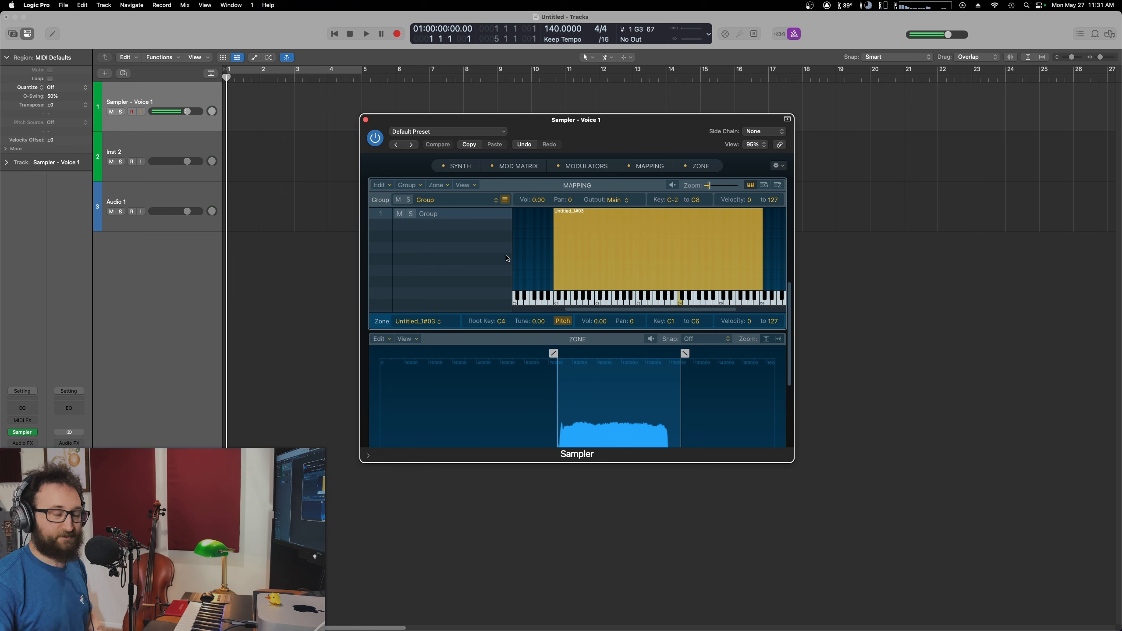
- Record a melody on the Sampler - Voice 1 track and close the Sampler window
key(r)
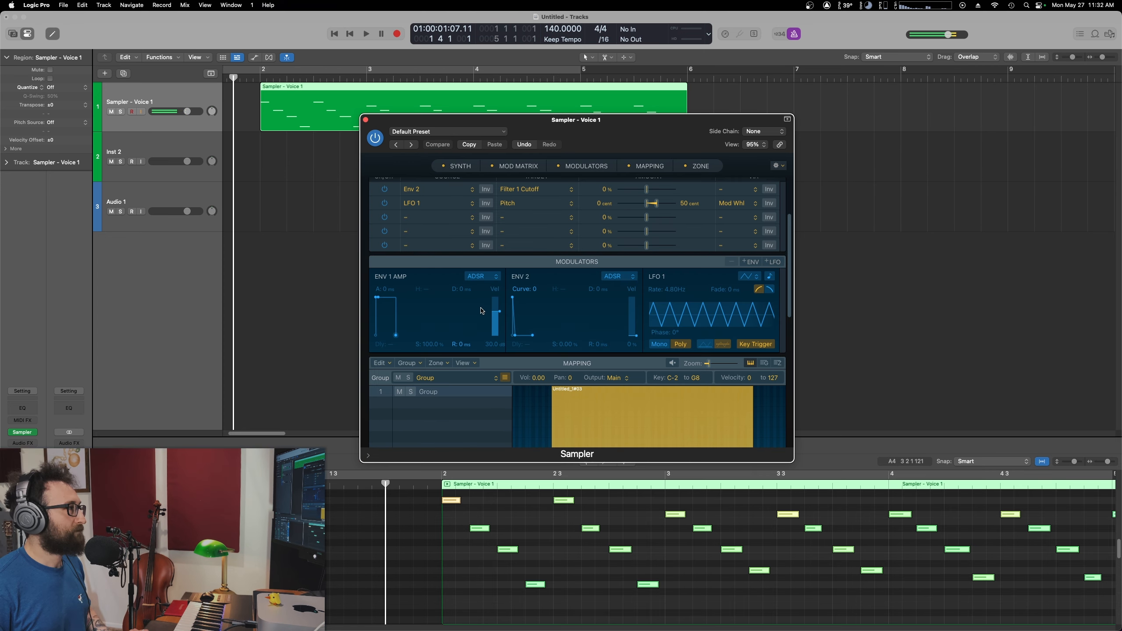
click(367, 121)
click(450, 278)
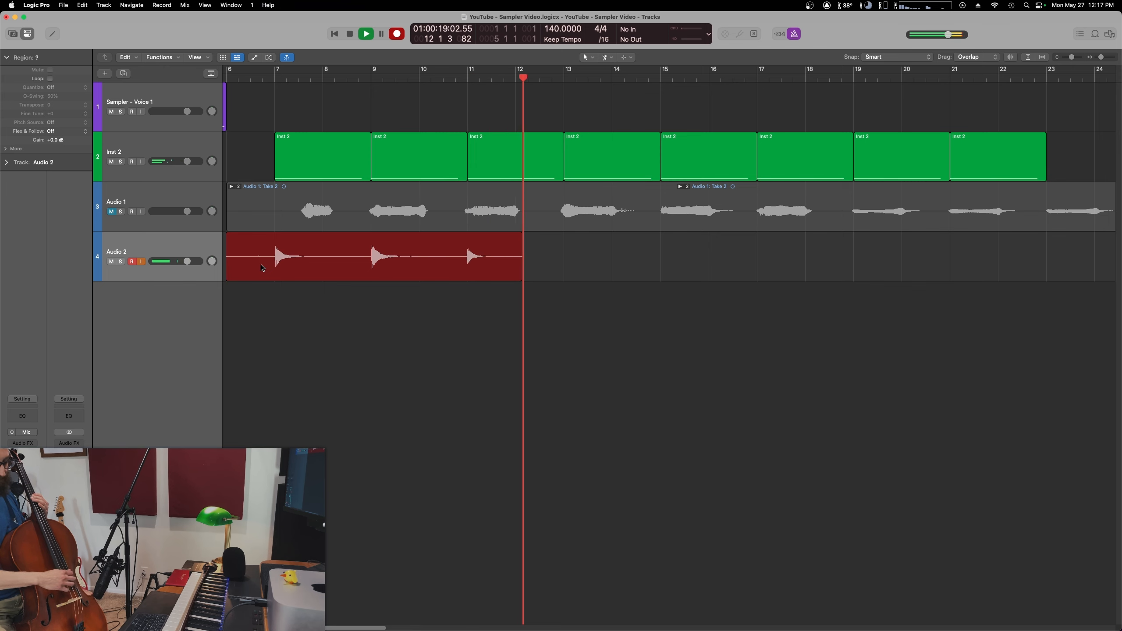
- Stop the plucked cello recording on Audio 2 and unmute the Audio 1 track
key(space)
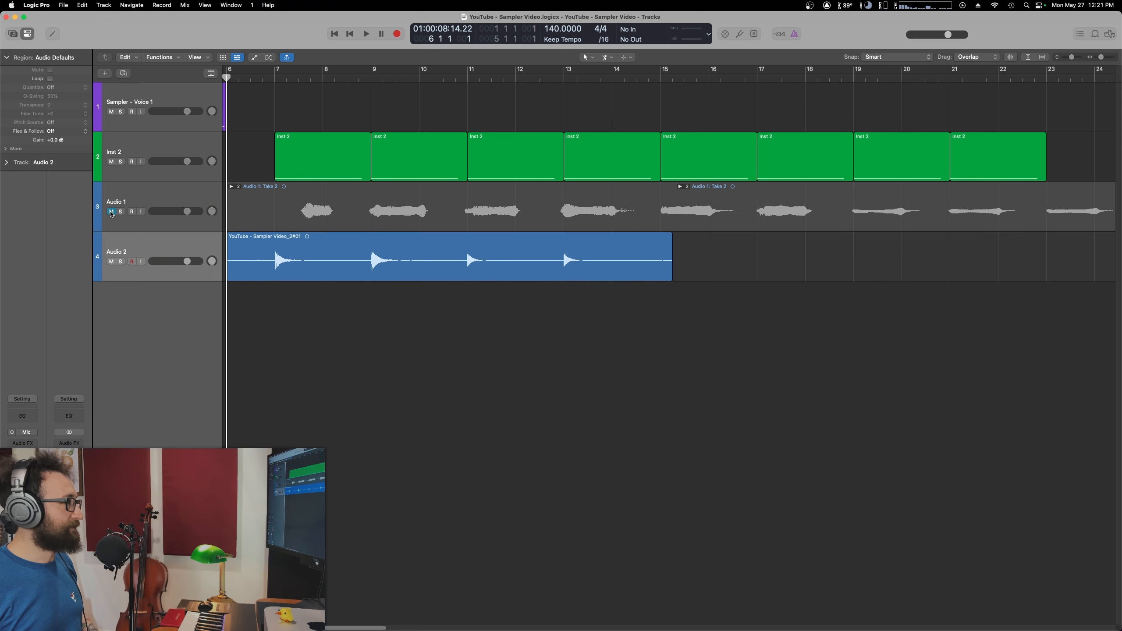
click(111, 212)
scroll(459, 157, up, 3)
scroll(459, 158, left, 3)
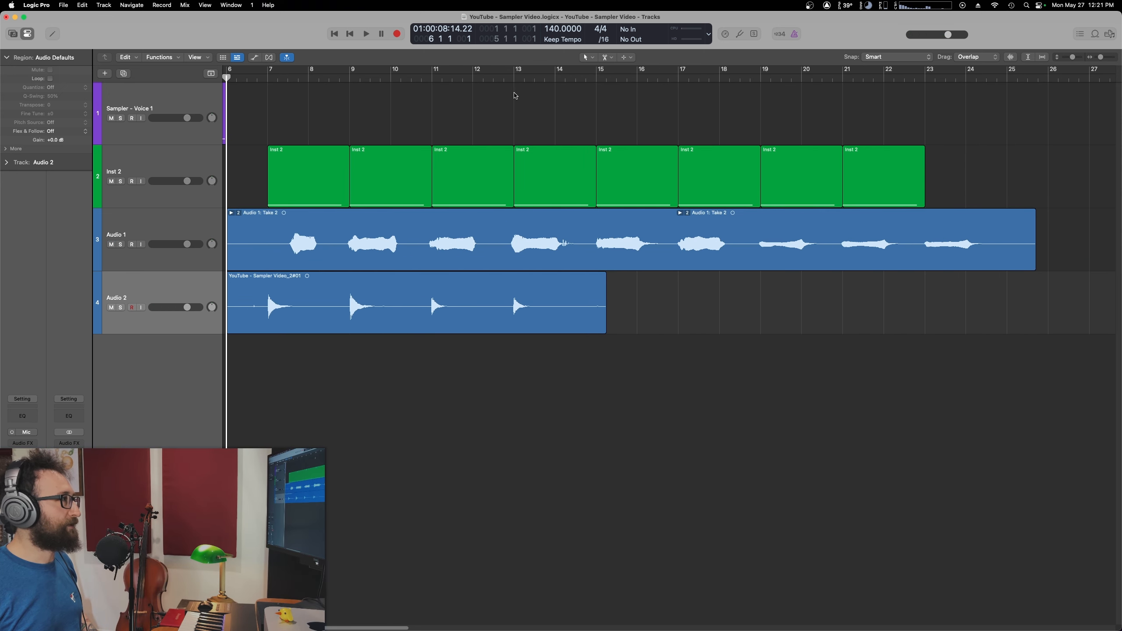
- Audition the Audio 1 take from bar 13 and split the region just before and after the note there
click(514, 78)
key(space)
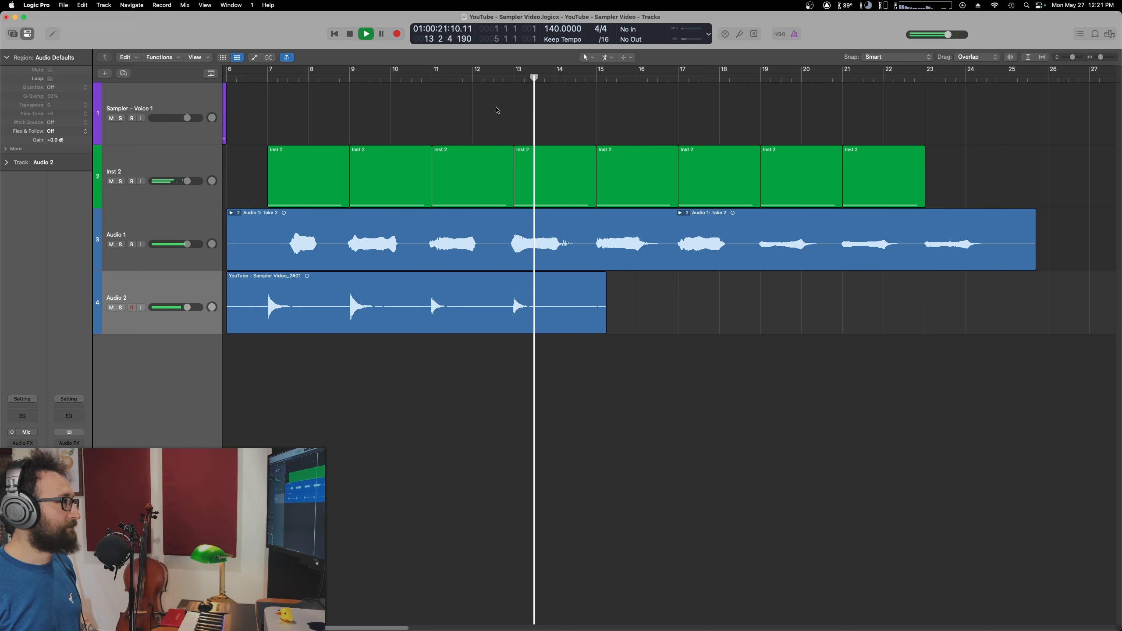
key(space)
click(510, 255)
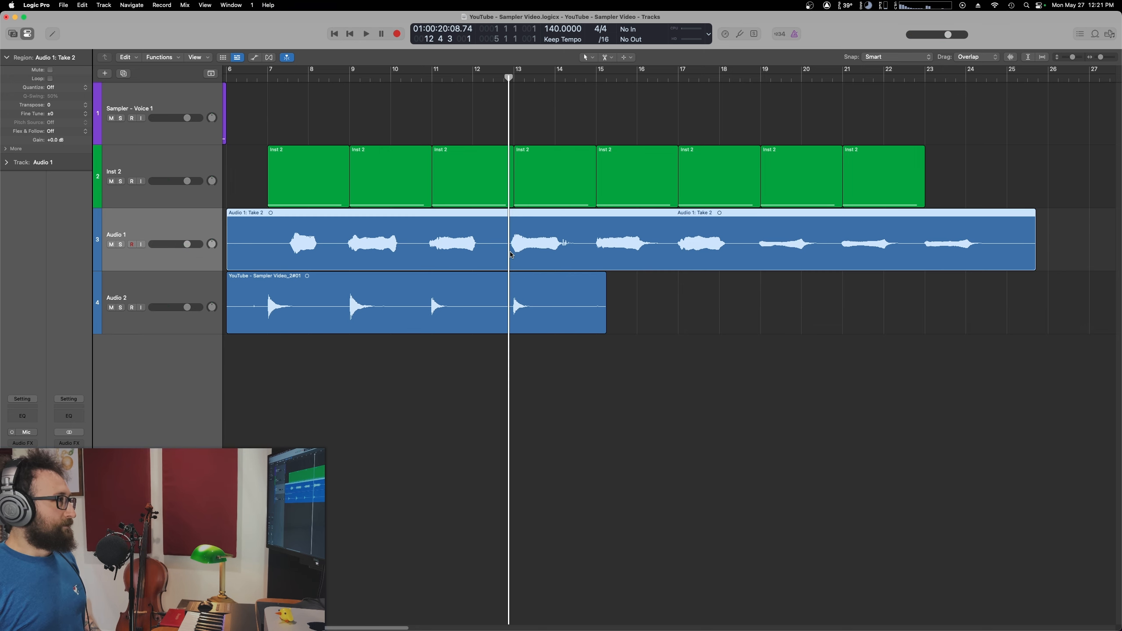
click(508, 245)
click(584, 245)
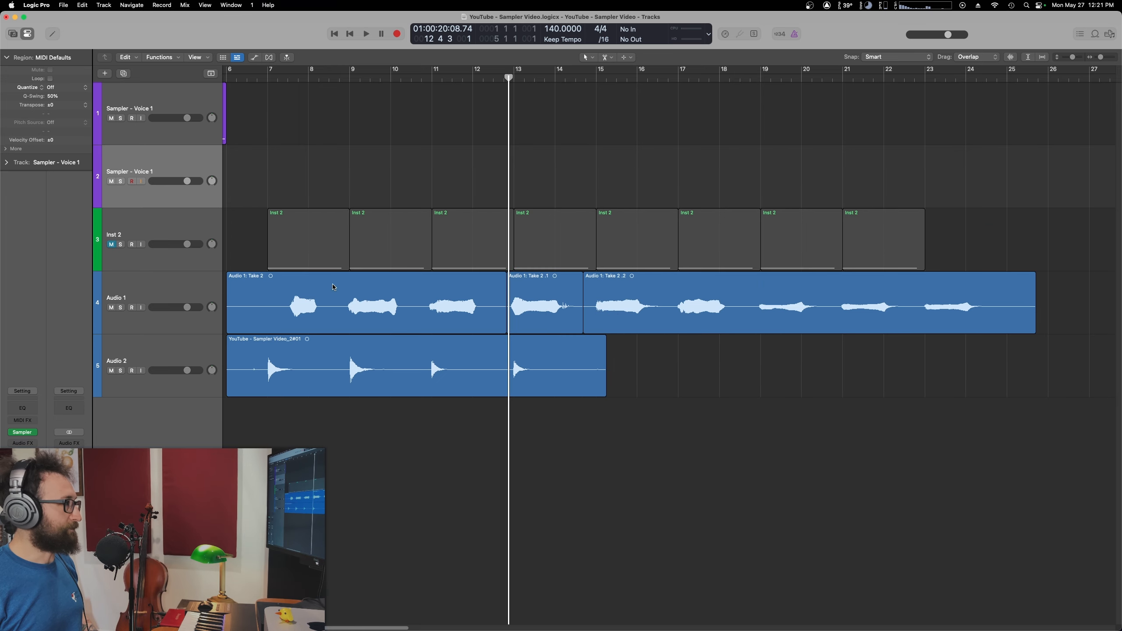
- Load the split note from bar 13 into the new track's Sampler at root key C2, spanning C1 to B2
drag(546, 305, 911, 376)
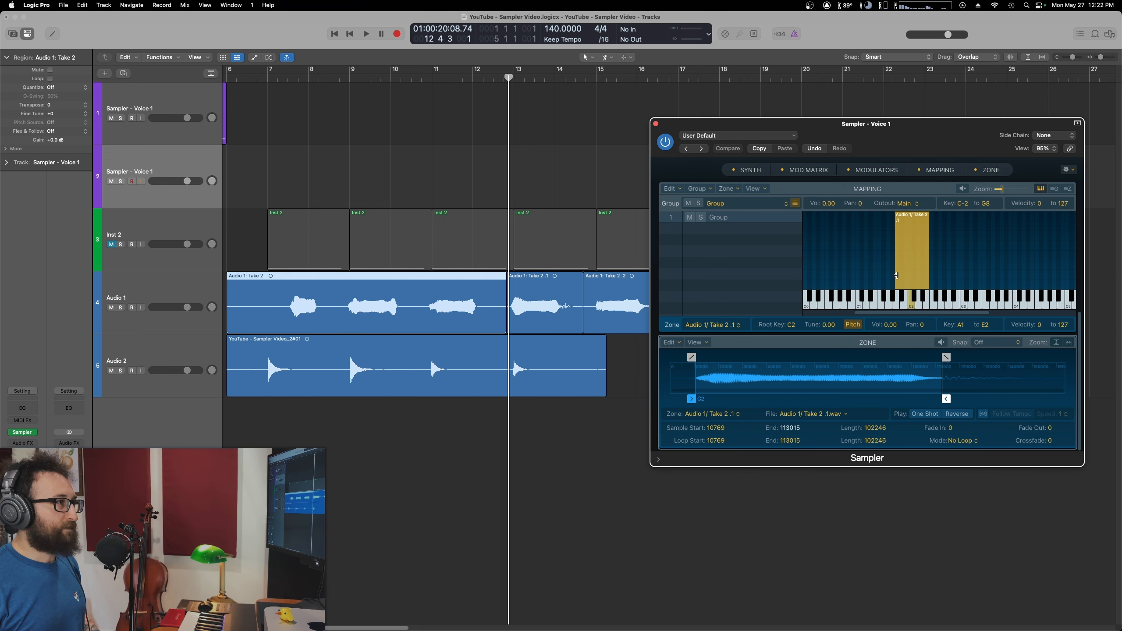
drag(896, 275, 856, 276)
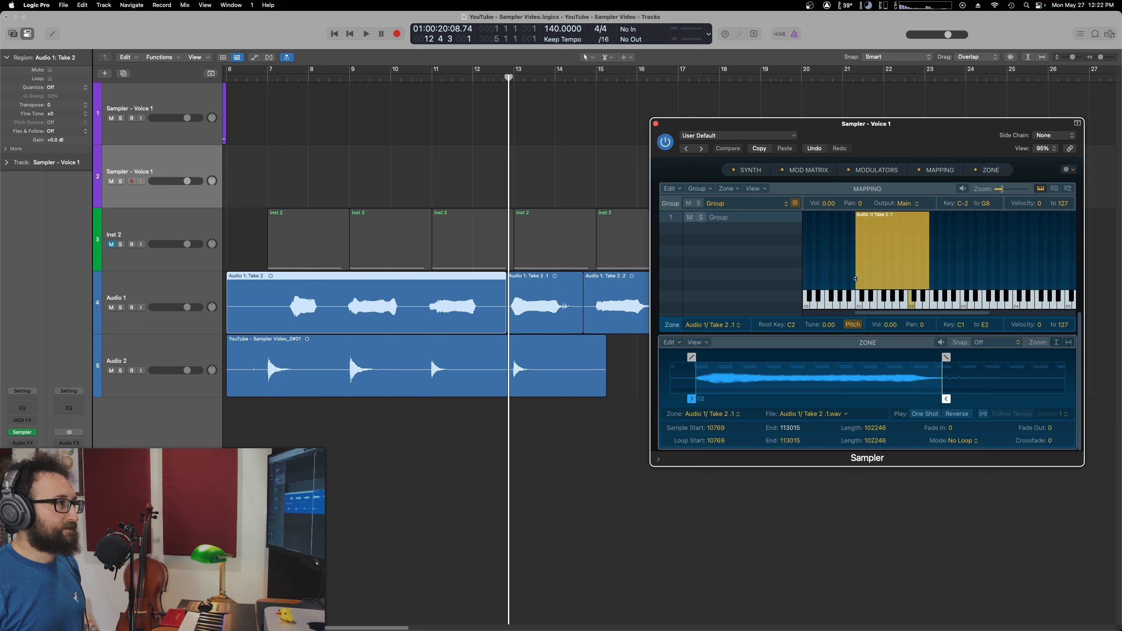
drag(929, 277, 959, 277)
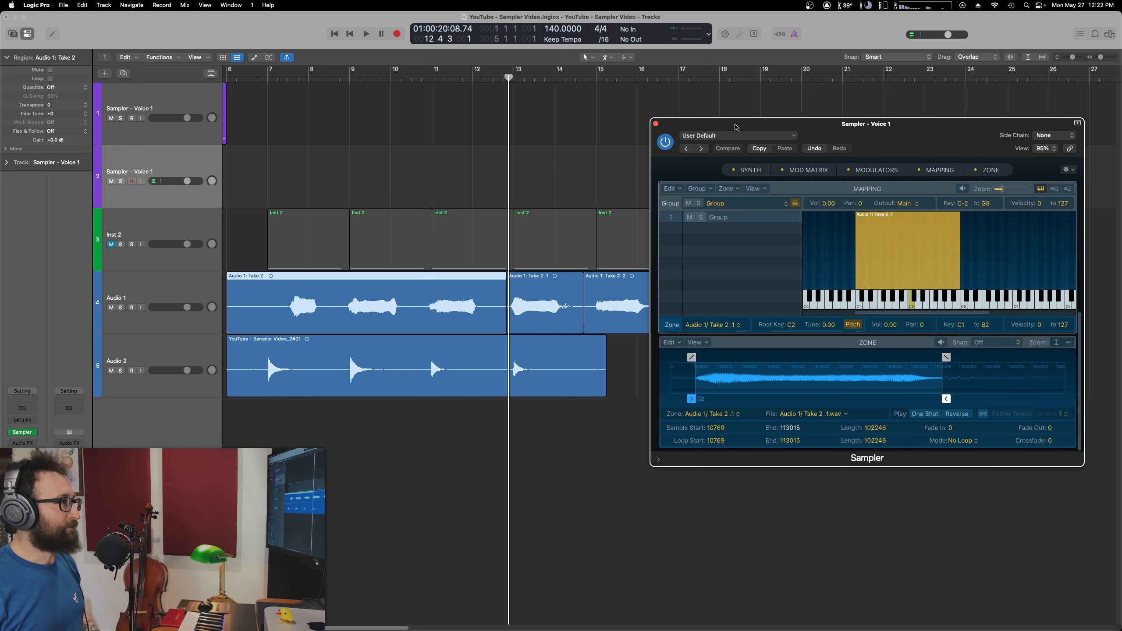
- Add the split Audio 1 note at bar 19 as a C3 to C4 zone and trim the silence from its start
drag(736, 127, 831, 306)
scroll(676, 206, right, 5)
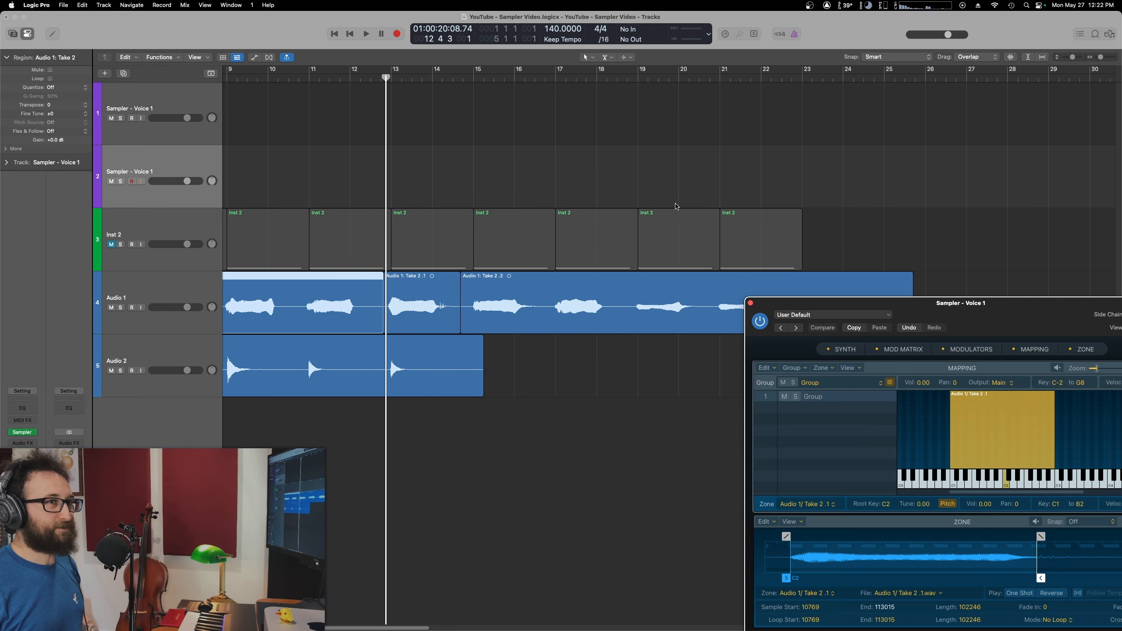
scroll(618, 302, right, 3)
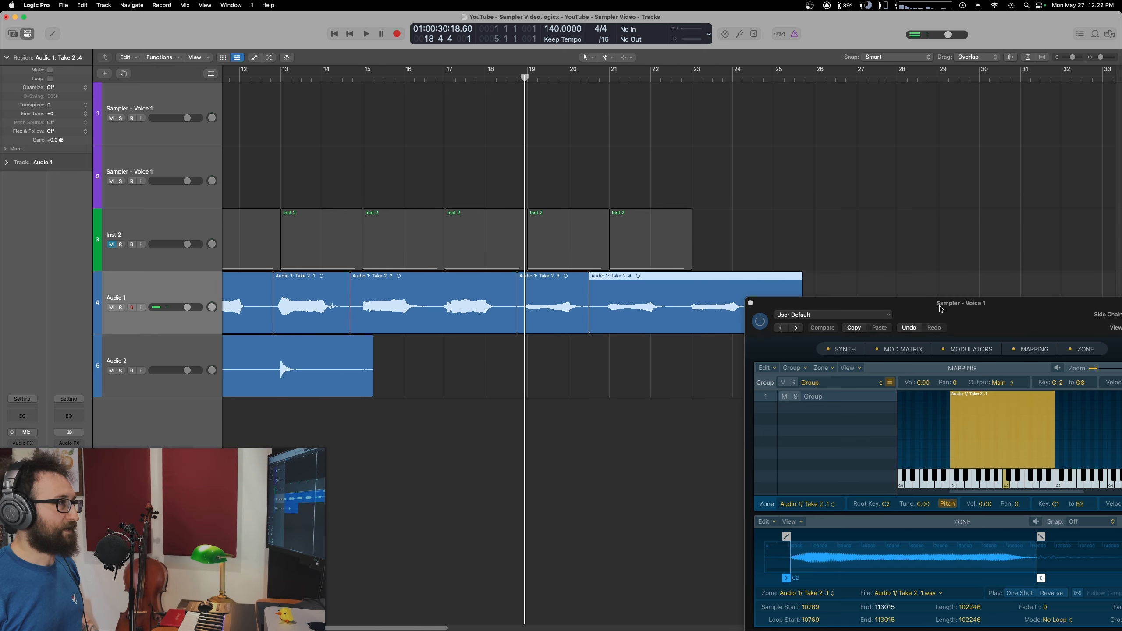
drag(940, 307, 797, 199)
drag(560, 302, 968, 338)
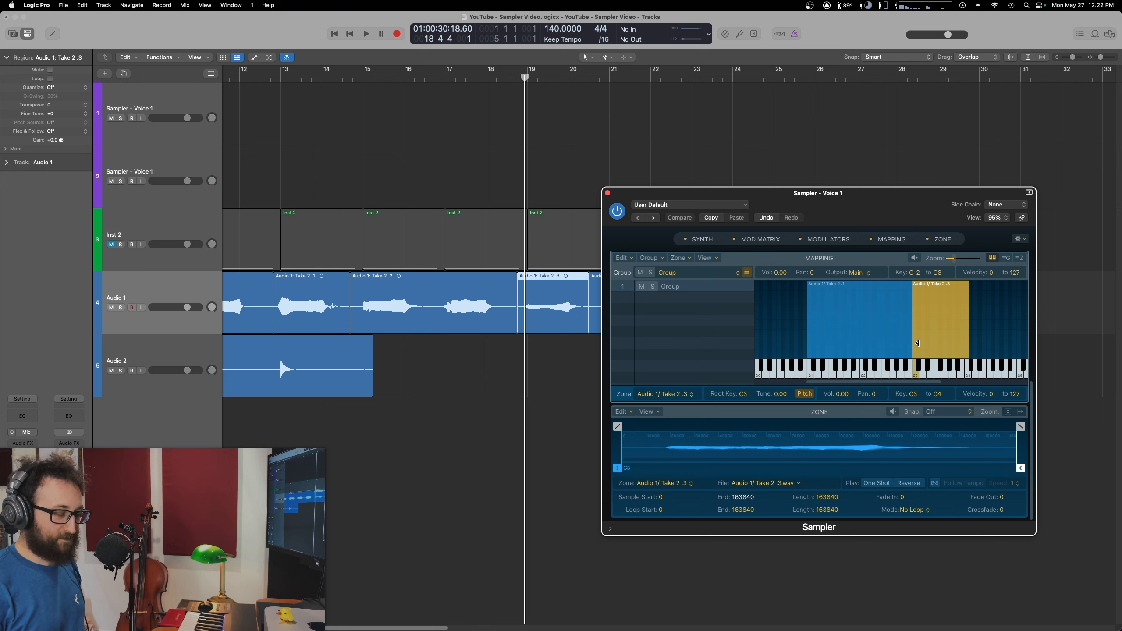
drag(617, 468, 664, 467)
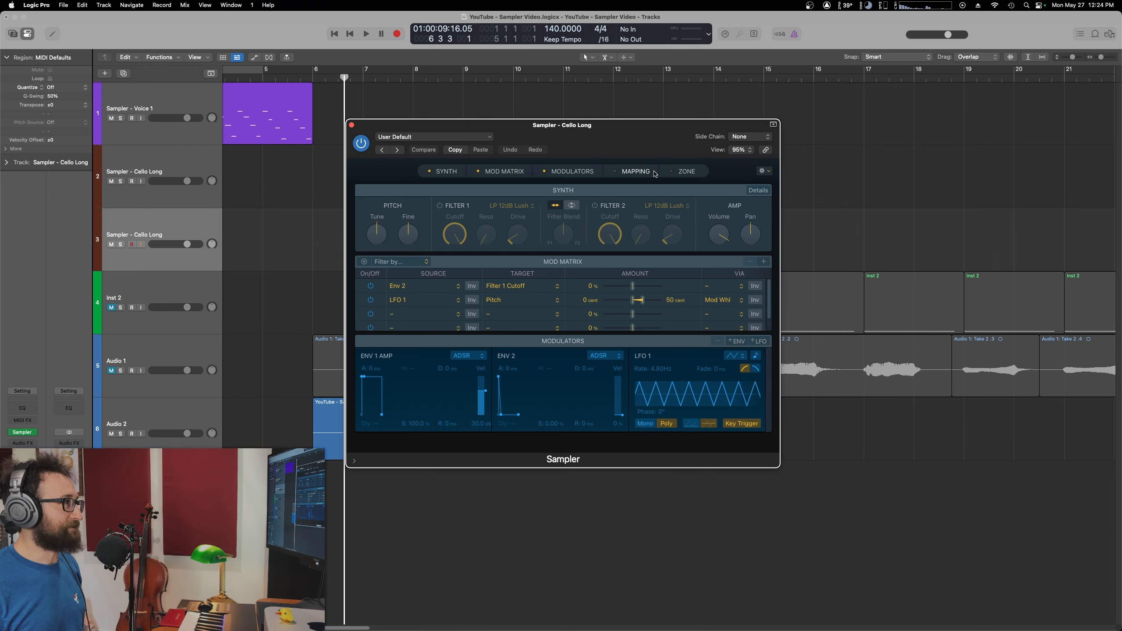
- Replace the two bowed zones in the duplicated Cello Long Sampler with plucked notes split from Audio 2
click(654, 173)
click(625, 354)
key(Delete)
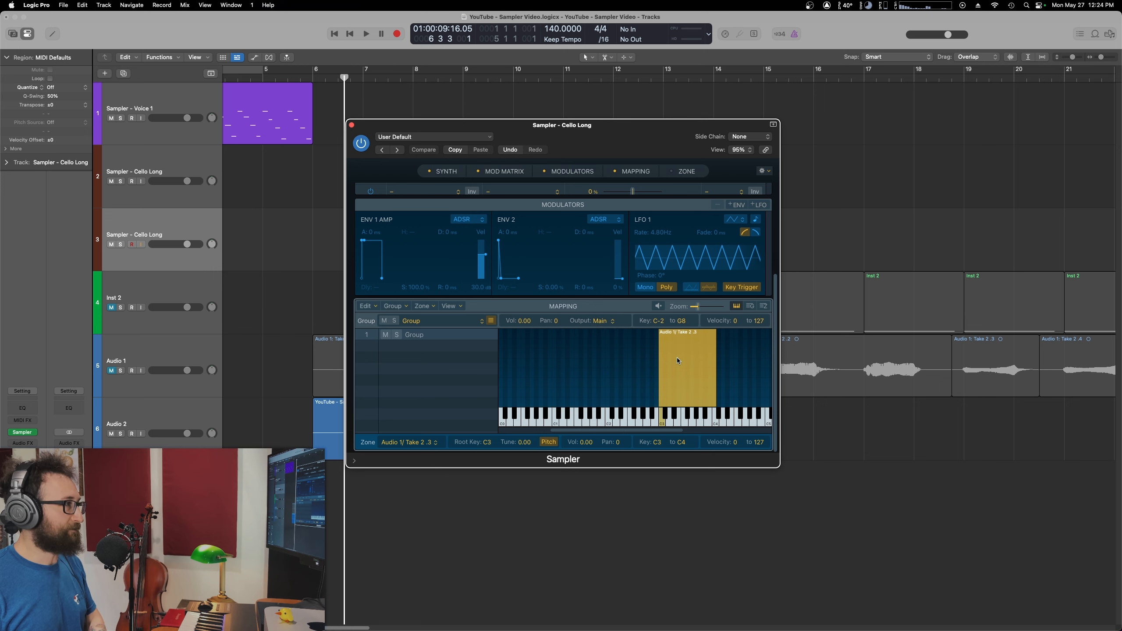
key(Delete)
drag(584, 144, 788, 137)
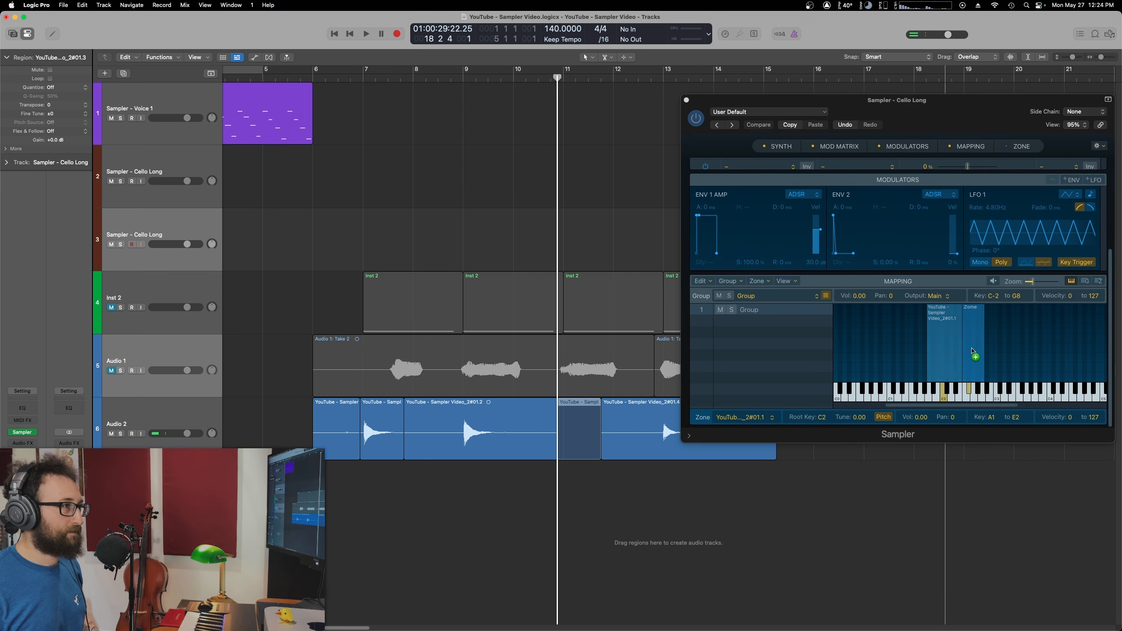
drag(971, 354, 991, 367)
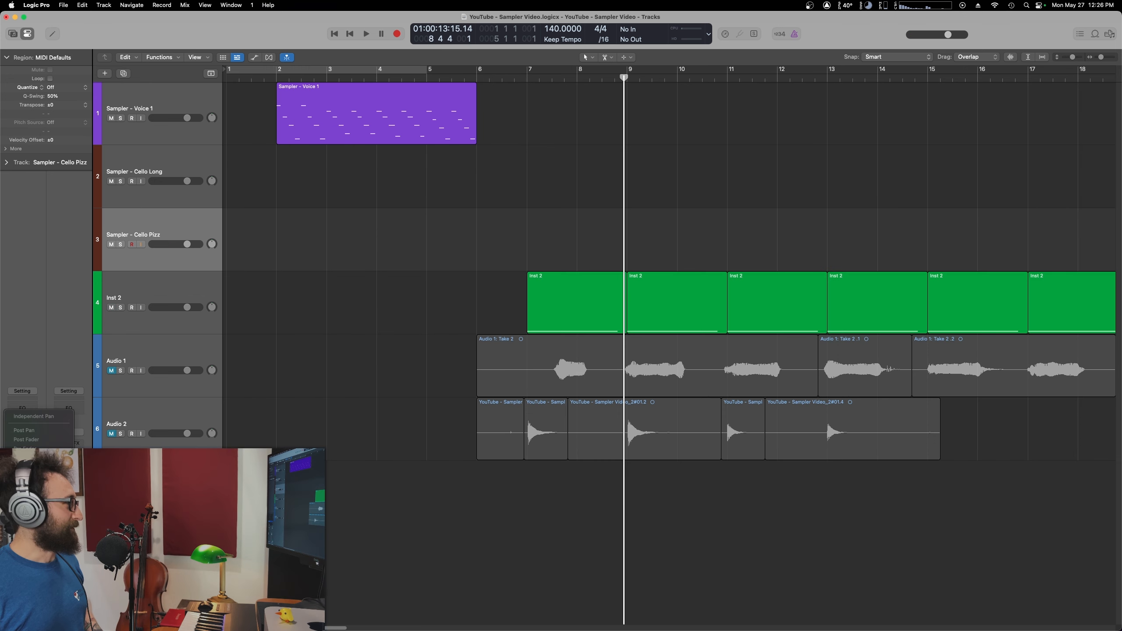
- Add a send from the Cello Pizz track to Bus 13, String Short
click(22, 451)
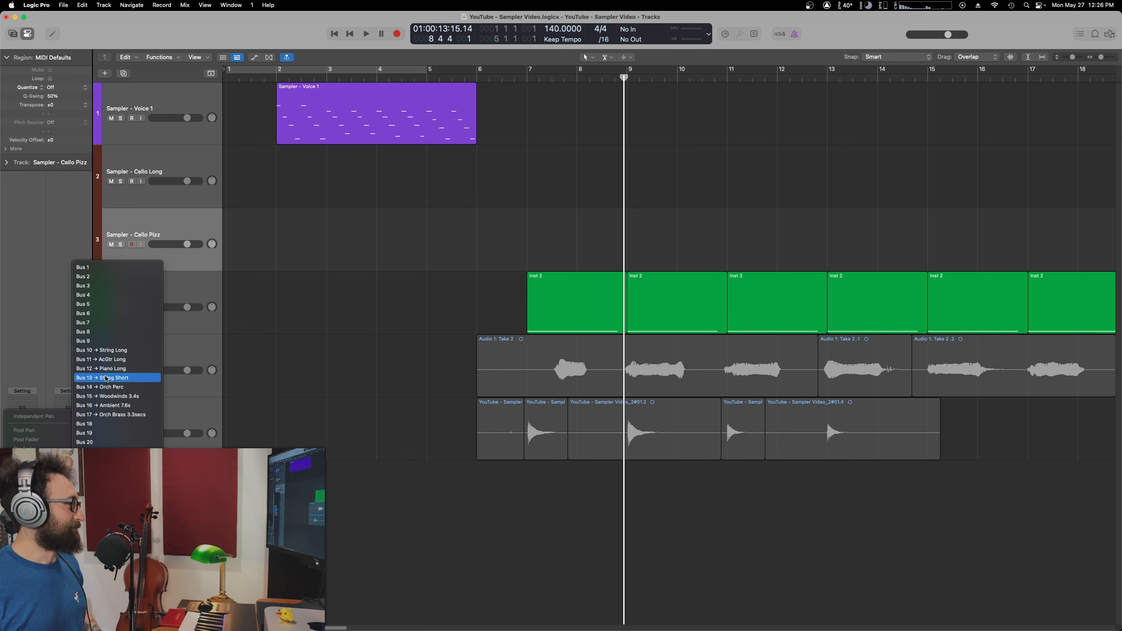
click(105, 377)
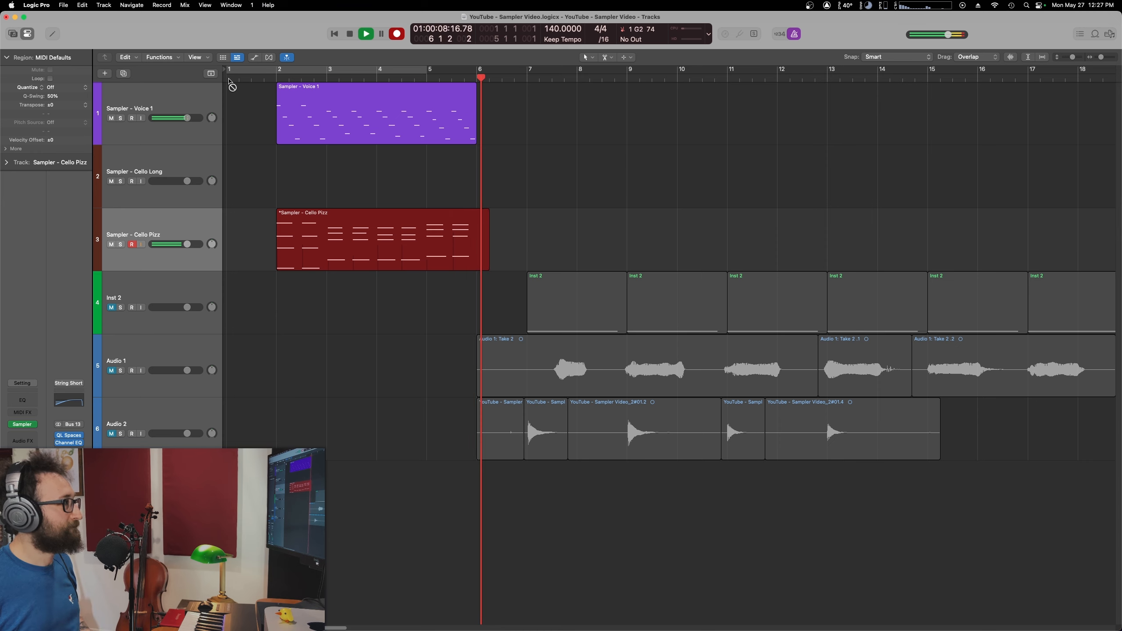
- Finish recording the Cello Pizz part and check its notes in the Piano Roll
key(space)
double_click(334, 223)
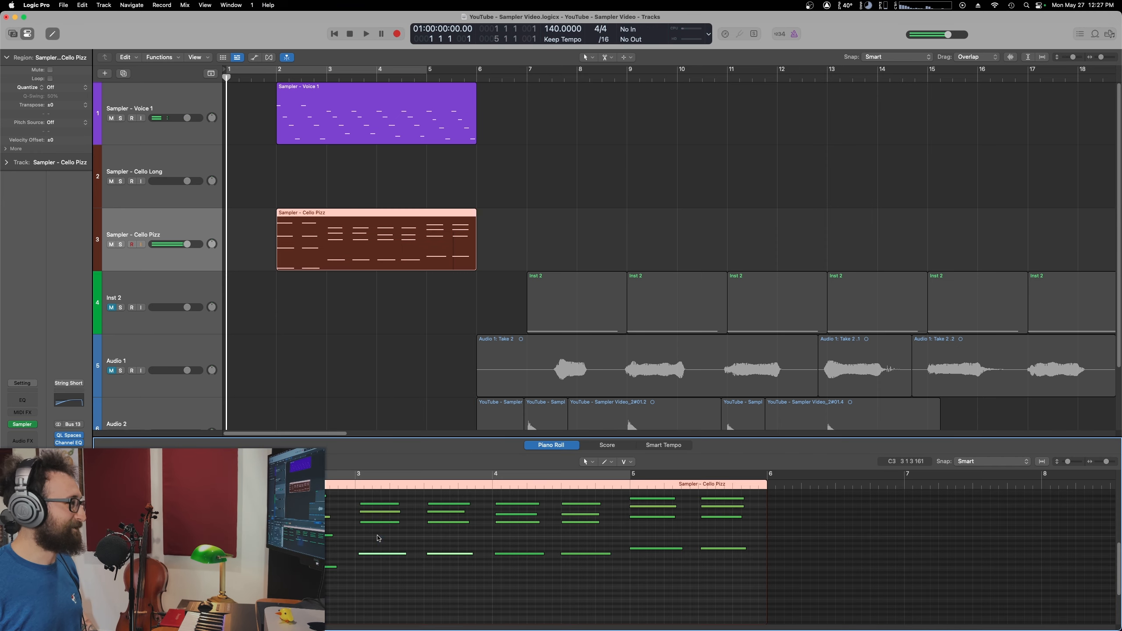
double_click(353, 335)
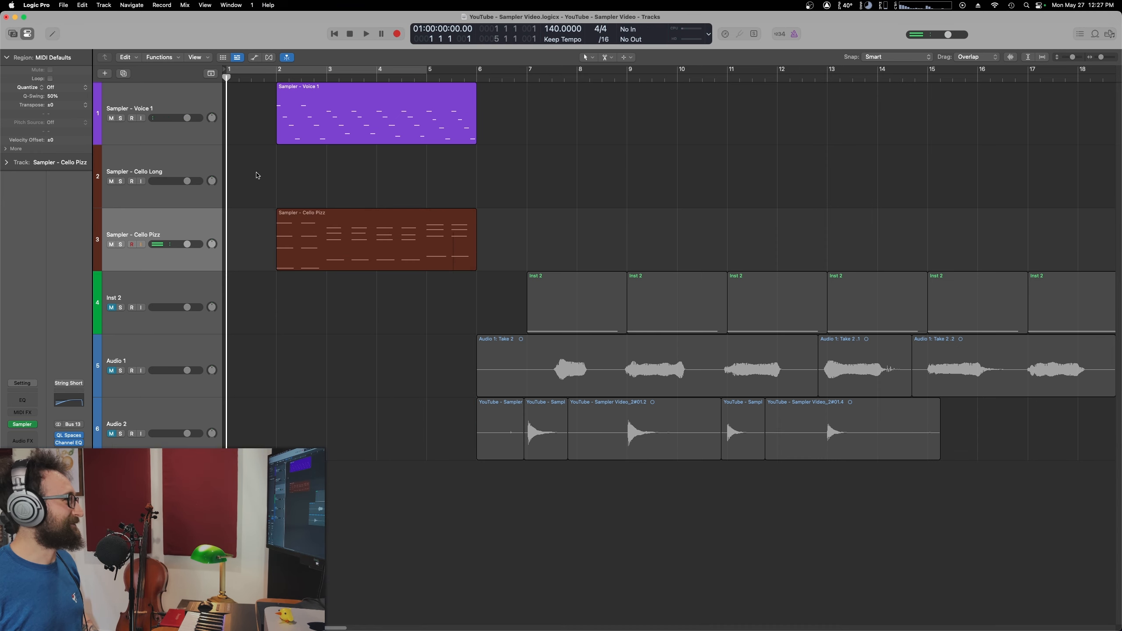
- Play the voice and pizzicato parts together from just before bar 2
click(264, 78)
key(space)
click(366, 316)
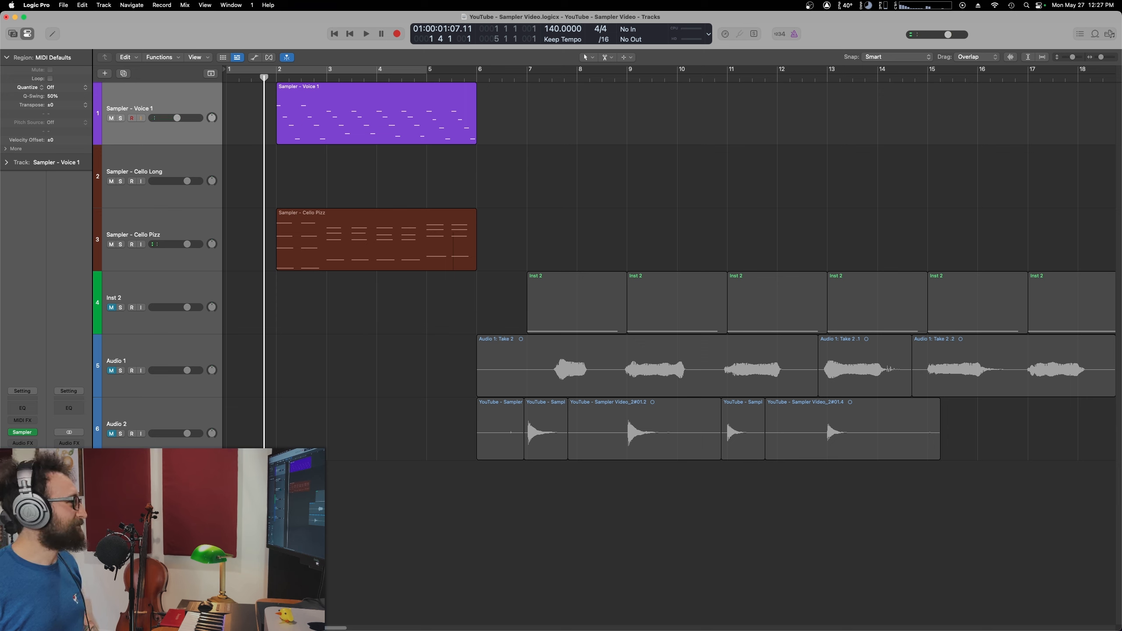
- Add ValhallaVintageVerb to the Sampler - Voice 1 track and slightly reduce its mix during playback
click(22, 459)
mouse_move(27, 473)
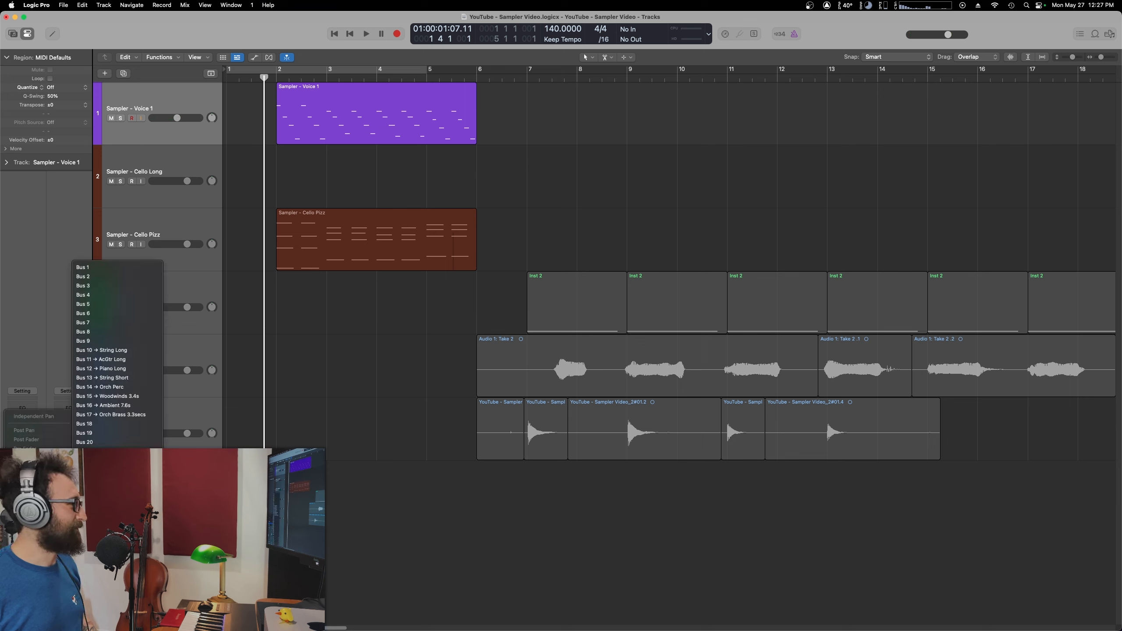
click(111, 423)
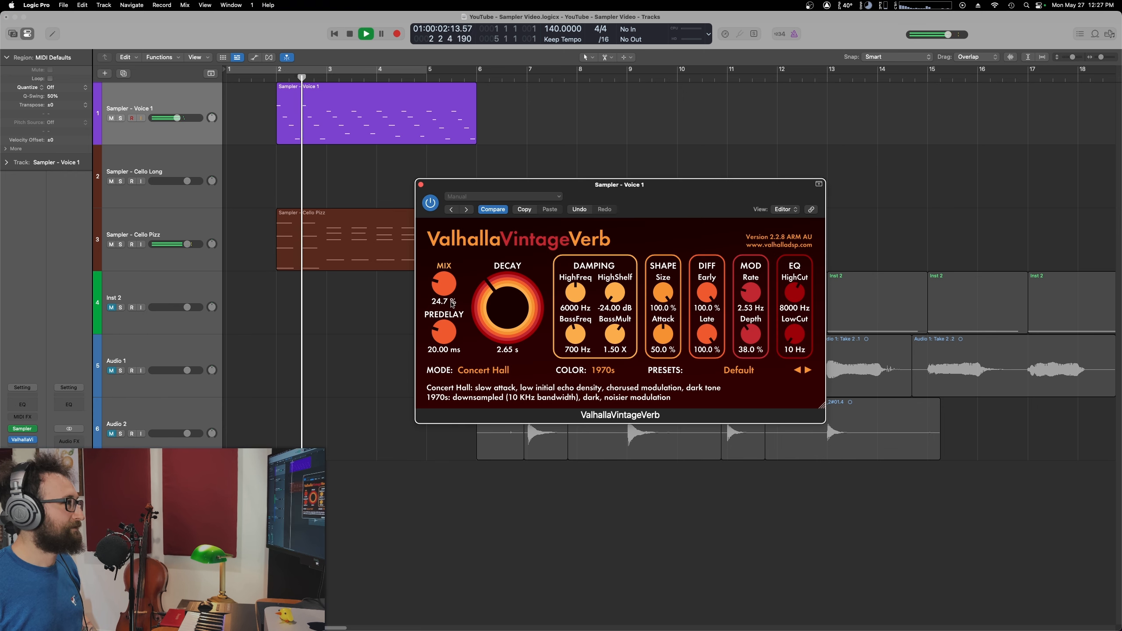
drag(441, 285, 441, 291)
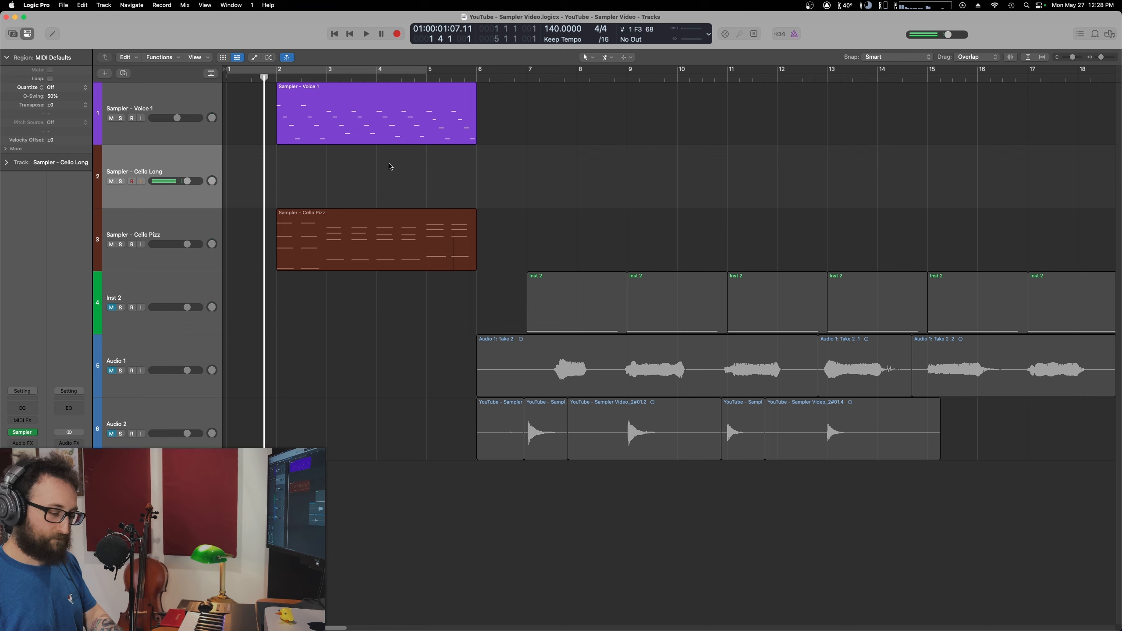
- Start recording the Sampler - Cello Long part from the beginning of bar 1
drag(249, 77, 227, 77)
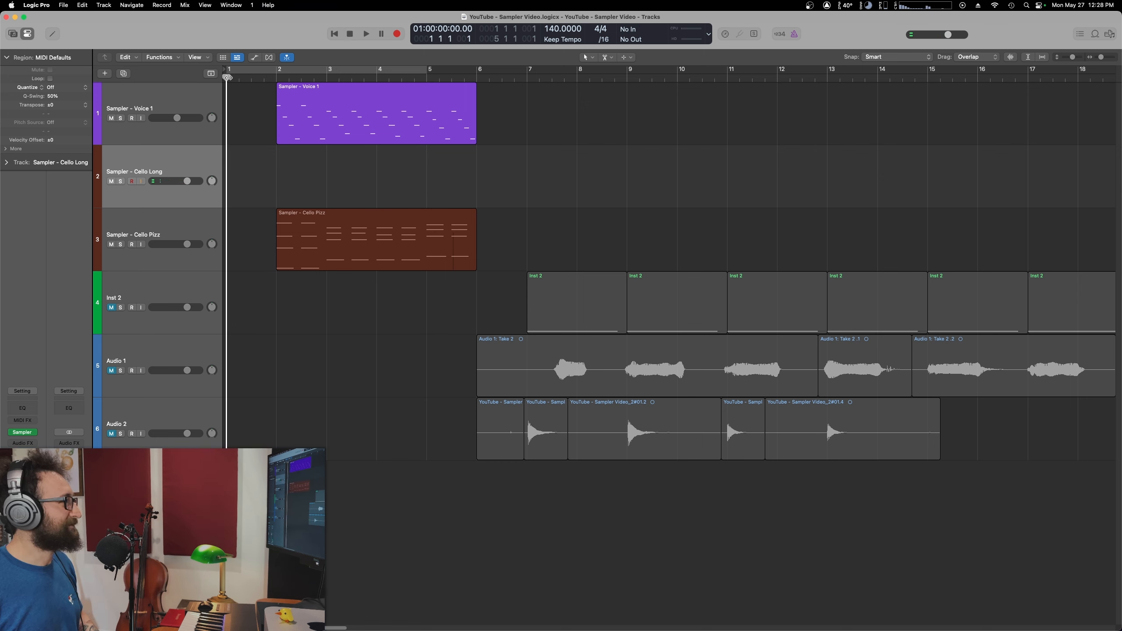
key(r)
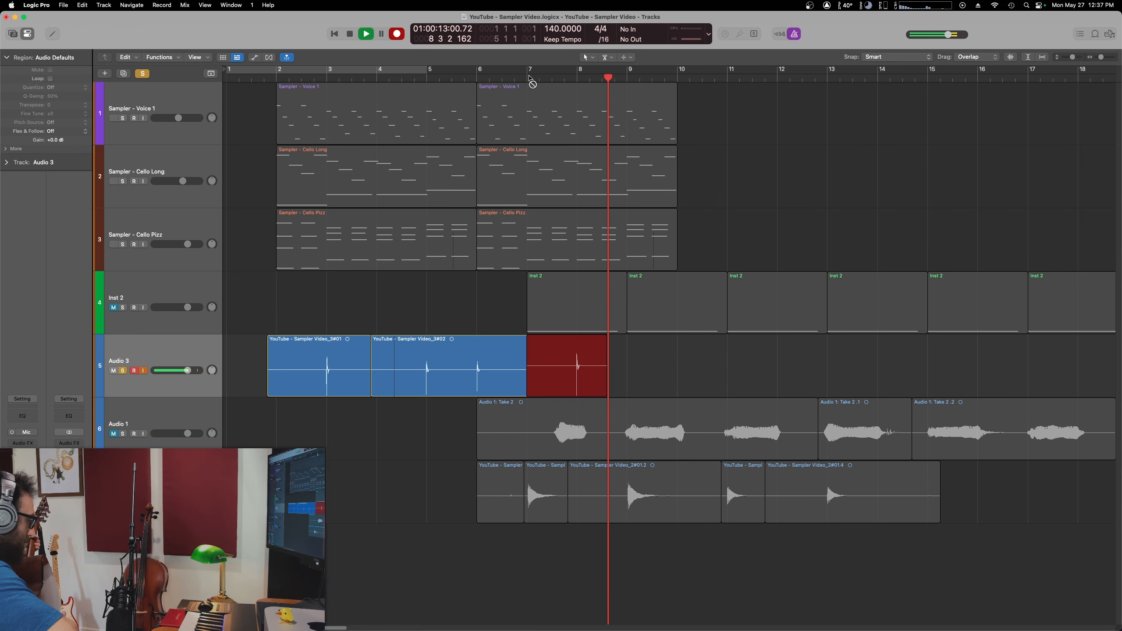
- Finish recording the guitar hits on the Audio 3 track and take it out of solo
key(space)
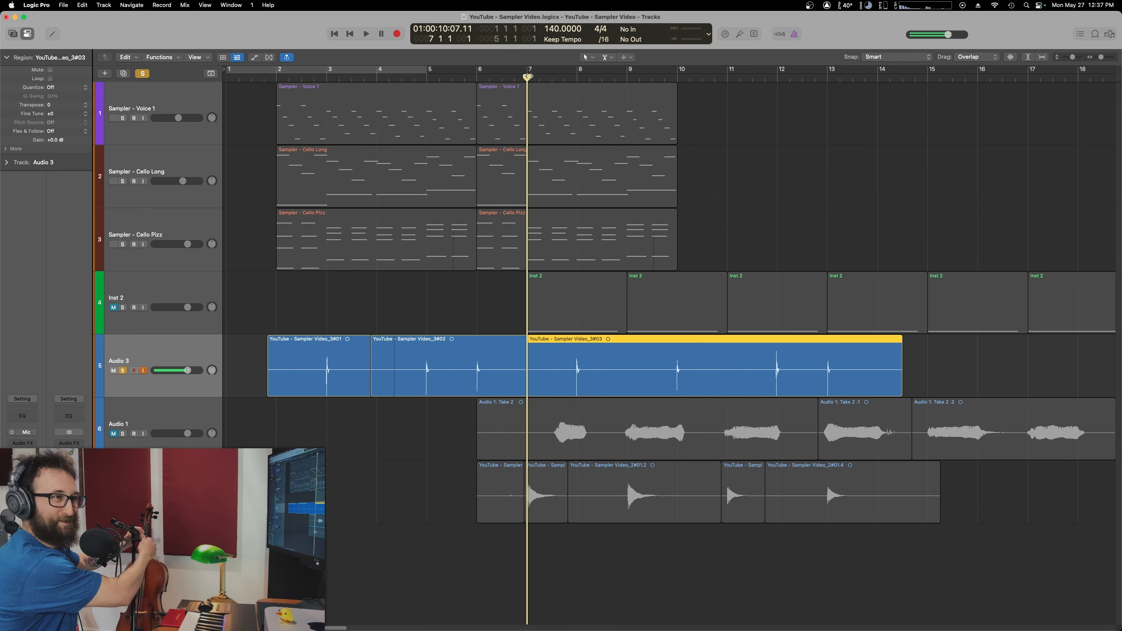
key(s)
click(445, 354)
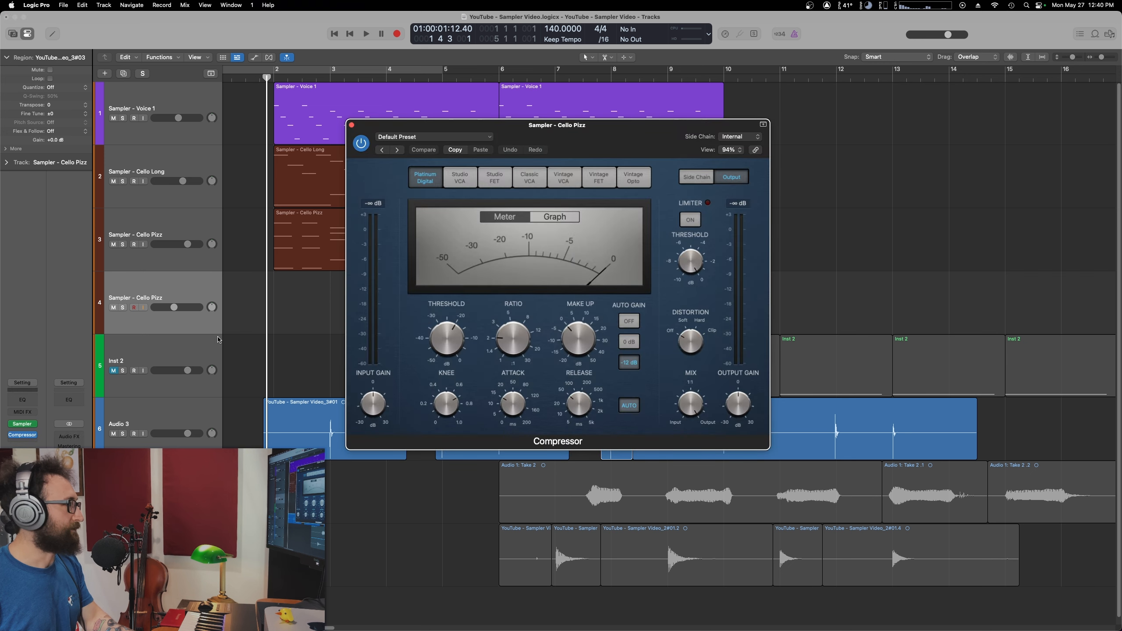
- Turn off auto release in the duplicated Cello Pizz track's Compressor and boost its Channel EQ around 100 Hz
click(629, 405)
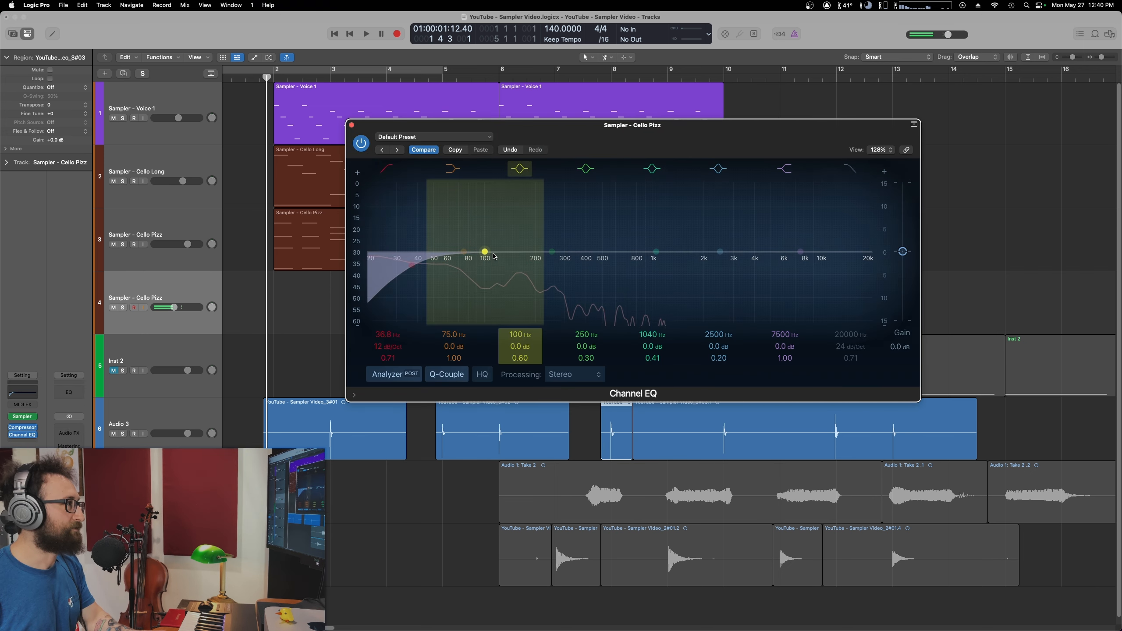
drag(502, 251, 482, 210)
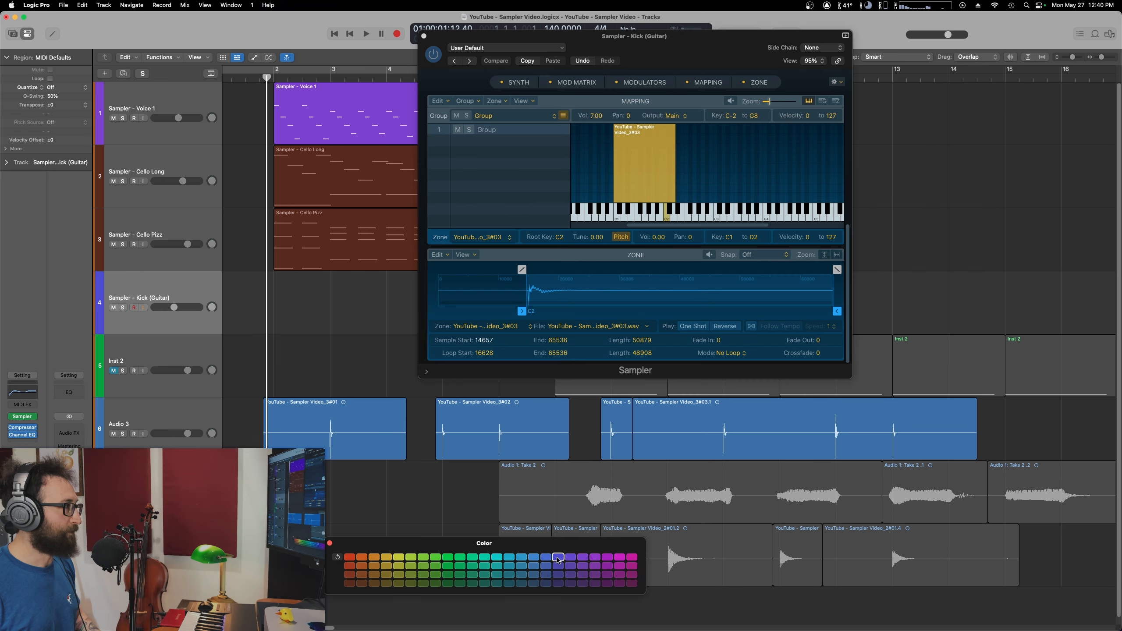
- Shorten the end of the Kick (Guitar) sample and add a long fade-out in the Sampler zone editor
drag(833, 311, 797, 308)
drag(797, 269, 696, 270)
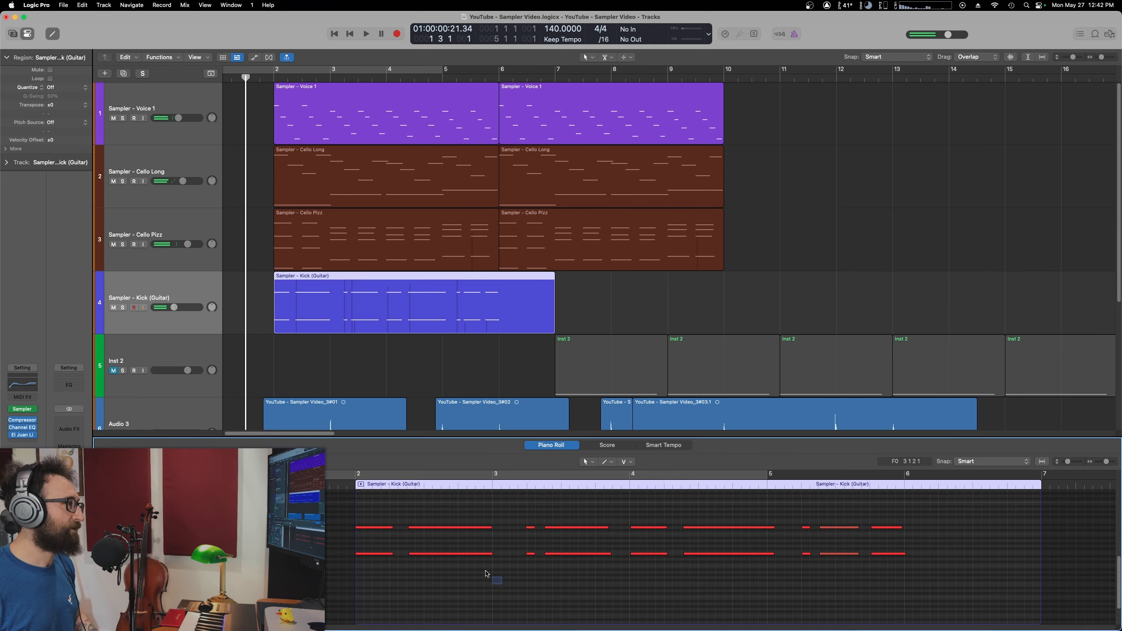
- Quantize all notes of the recorded Sampler - Kick (Guitar) region
key(super+a)
key(q)
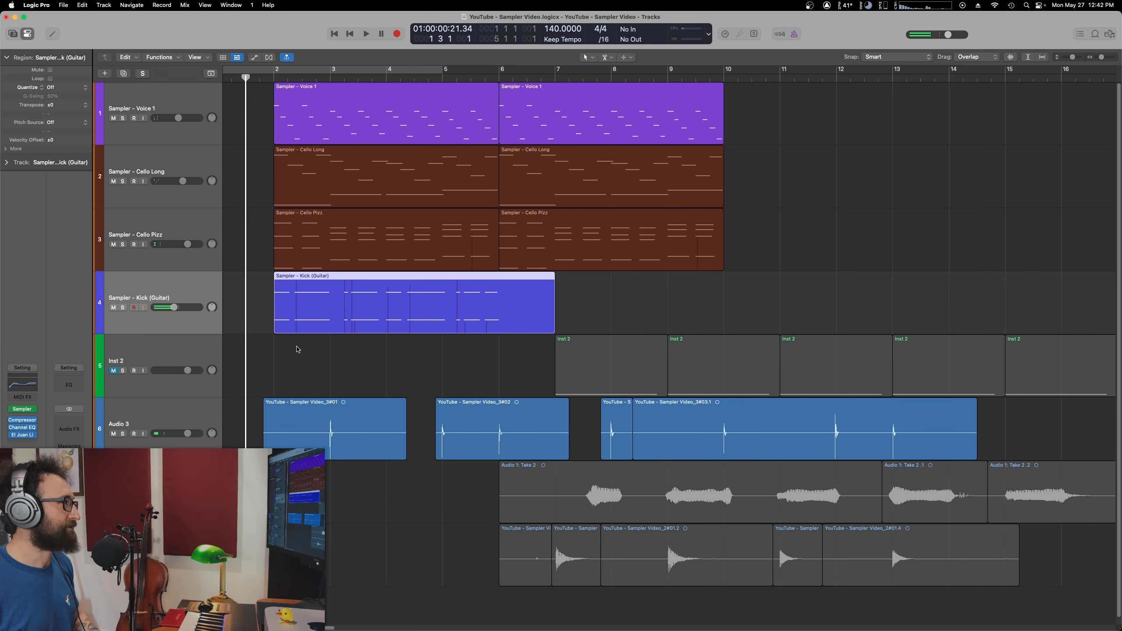
click(334, 375)
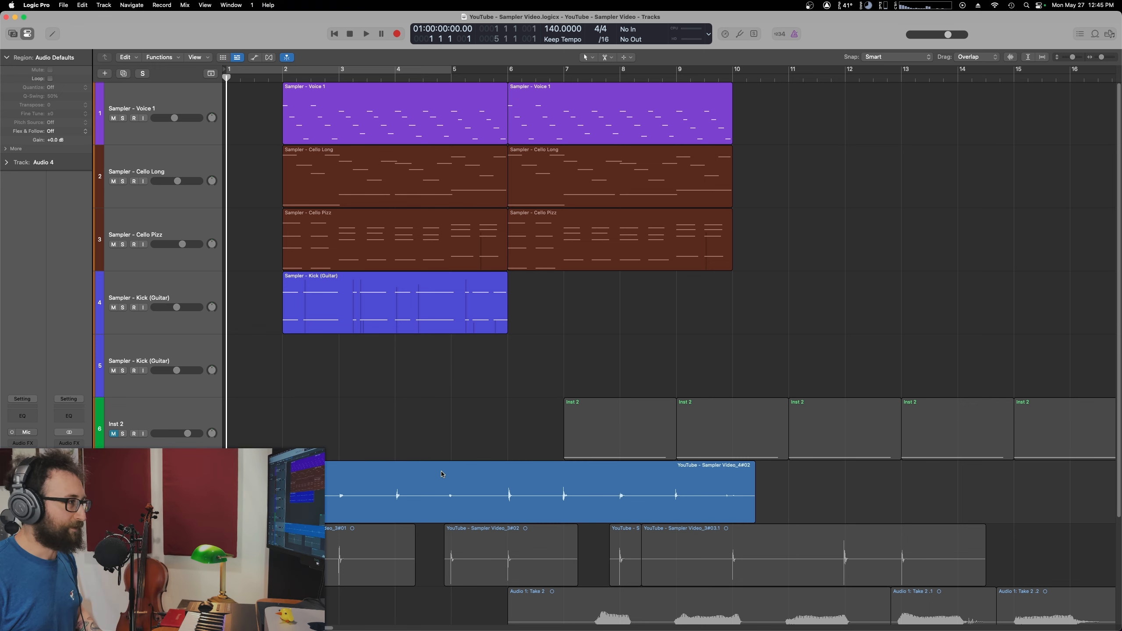
- Audition the Audio 4 recording, isolate the single hit at bar 9 and delete the rest of the recording
scroll(366, 483, down, 2)
scroll(367, 451, down, 3)
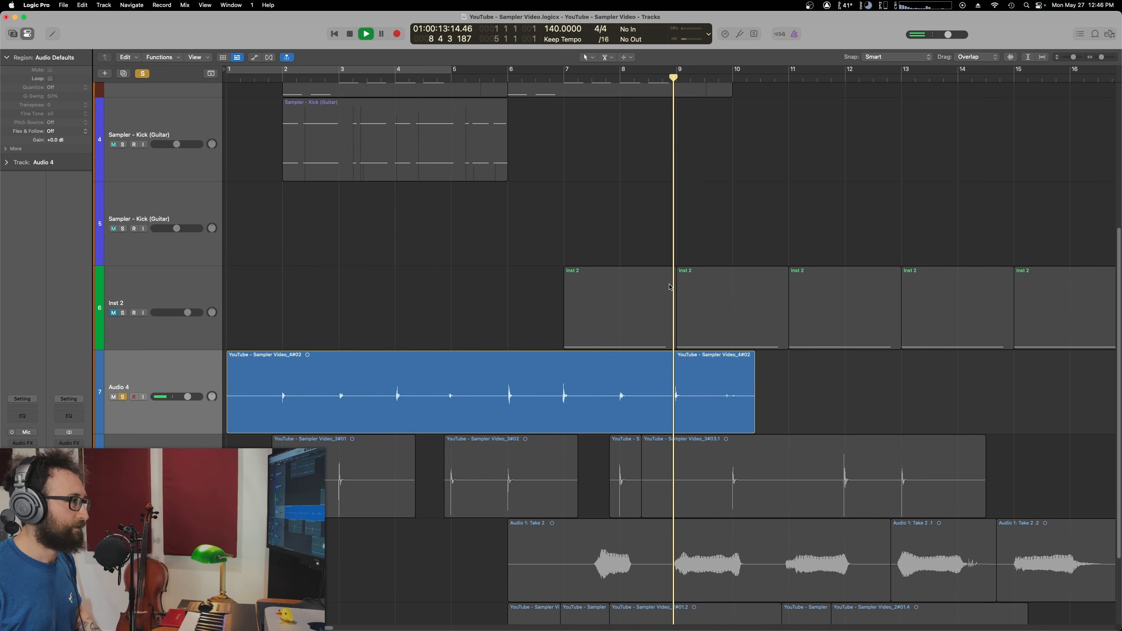
key(space)
key(s)
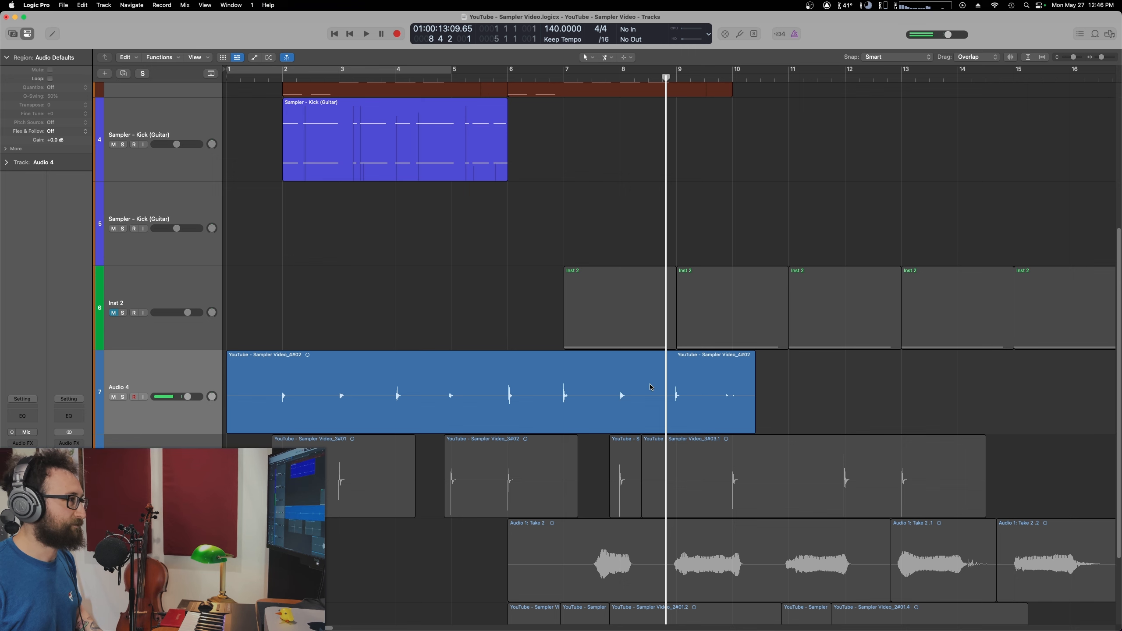
super+click(670, 397)
super+click(697, 397)
click(643, 400)
key(Delete)
click(721, 400)
key(Delete)
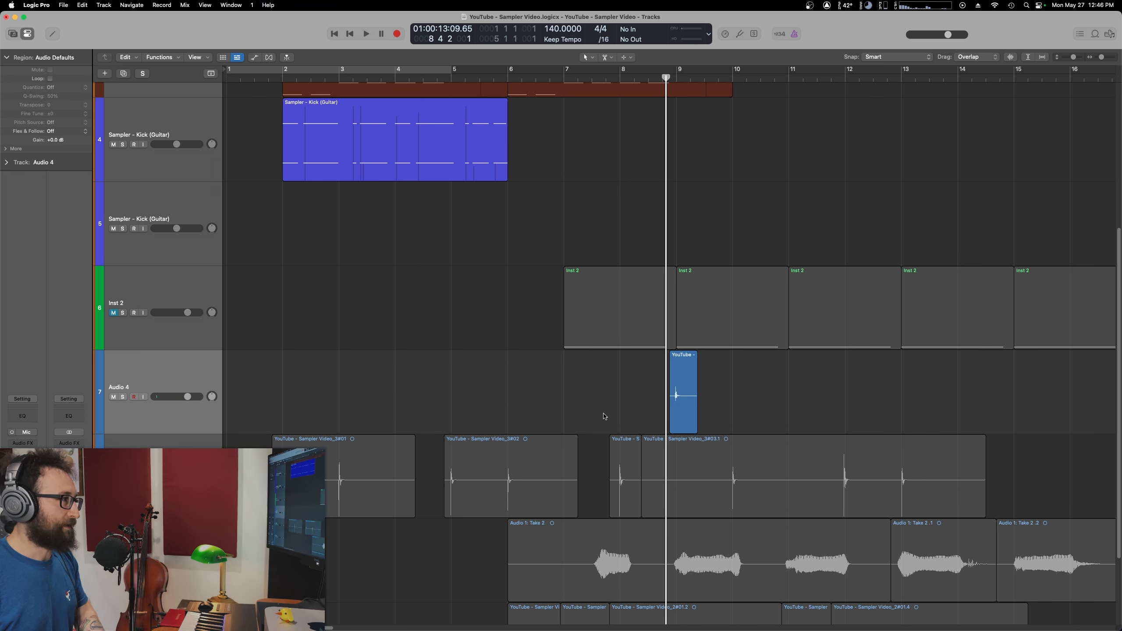
- Load the isolated Audio 4 hit into the second Kick (Guitar) track's empty Sampler as a zone rooted at C3
key(super+Up)
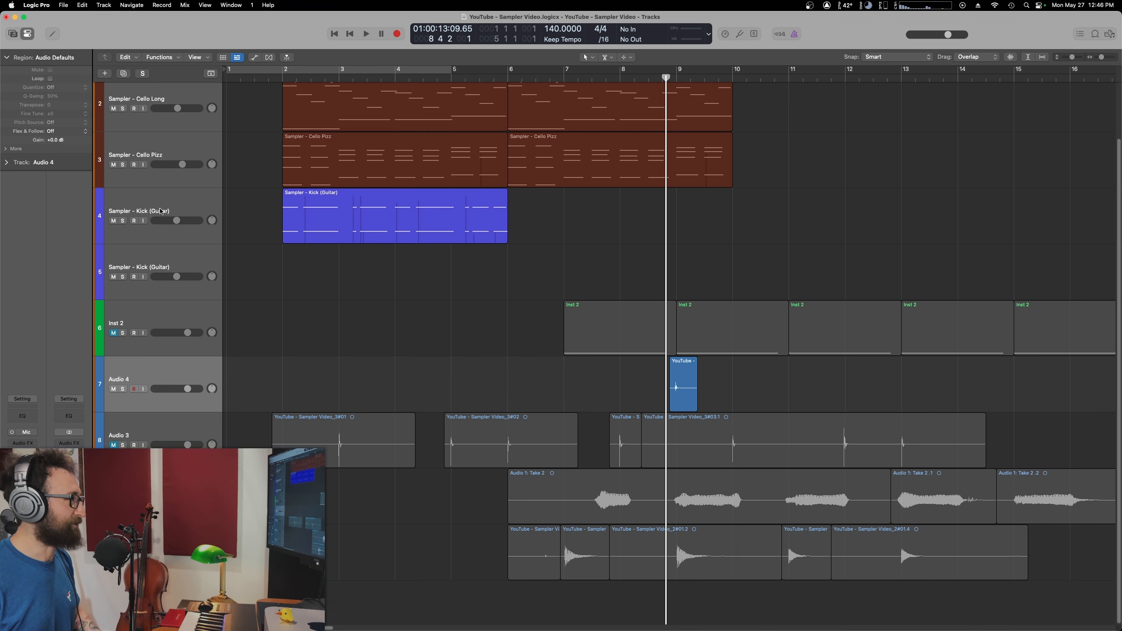
click(165, 259)
key(v)
drag(468, 125, 277, 142)
drag(683, 389, 448, 267)
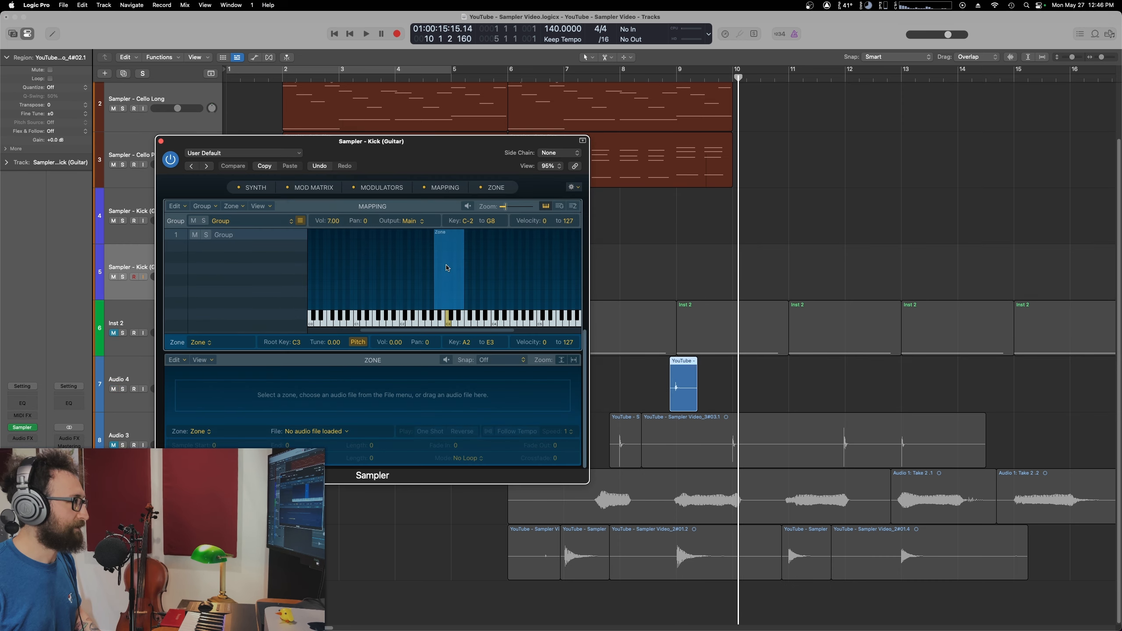
- Trim the hit's sample start to 8933 and shorten its end, with a fade-out of about 5127
drag(175, 407, 228, 407)
drag(570, 407, 294, 408)
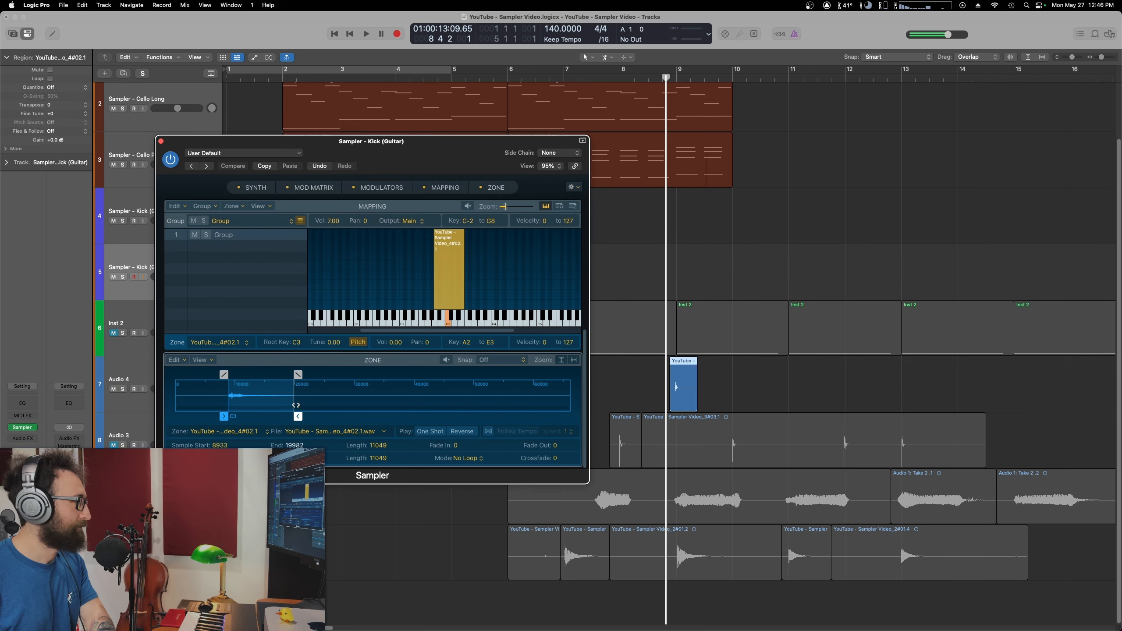
key(v)
key(v)
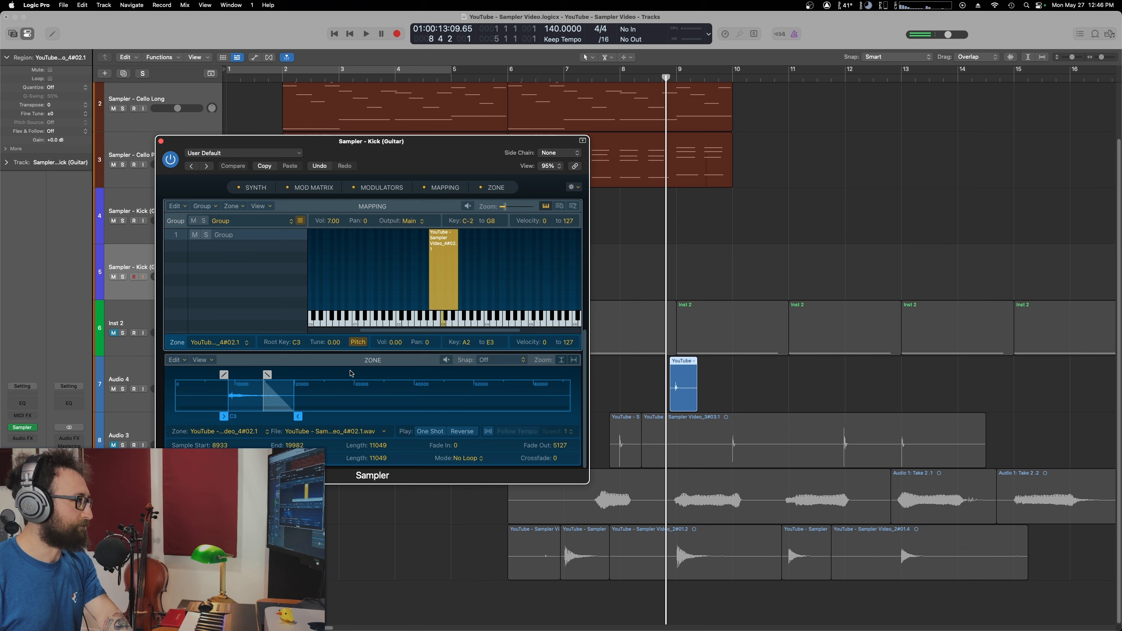
mouse_move(294, 416)
mouse_down()
mouse_move(265, 416)
mouse_move(276, 416)
mouse_up()
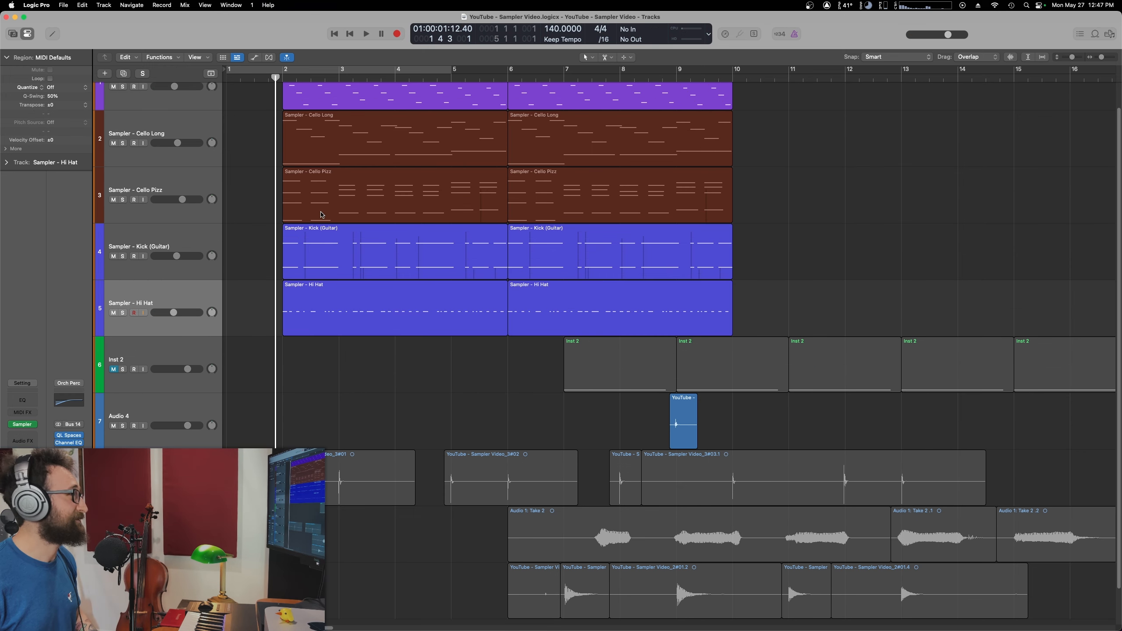
- Record recorder notes on the soloed Audio 5 track from just before bar 2 and unsolo it when finished
key(super+Up)
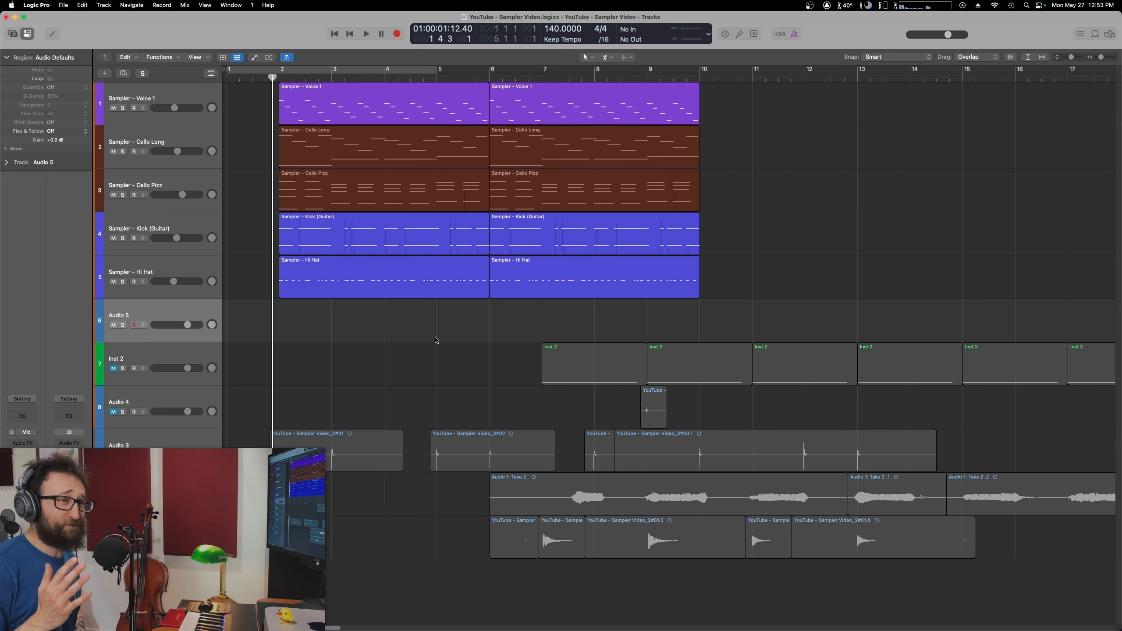
key(s)
key(r)
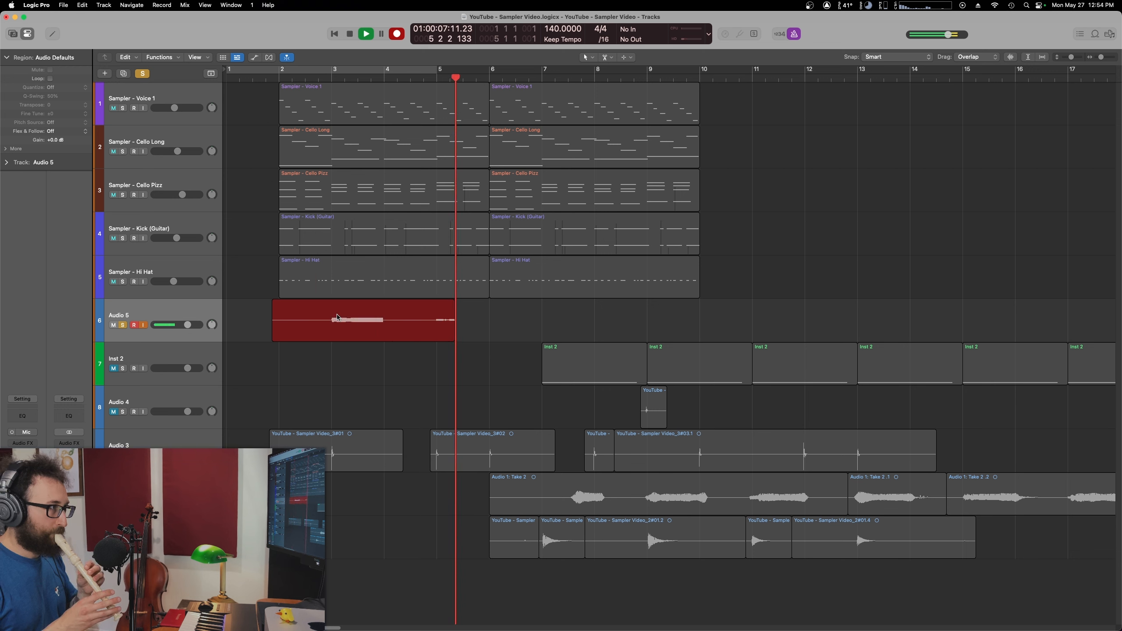
key(space)
key(s)
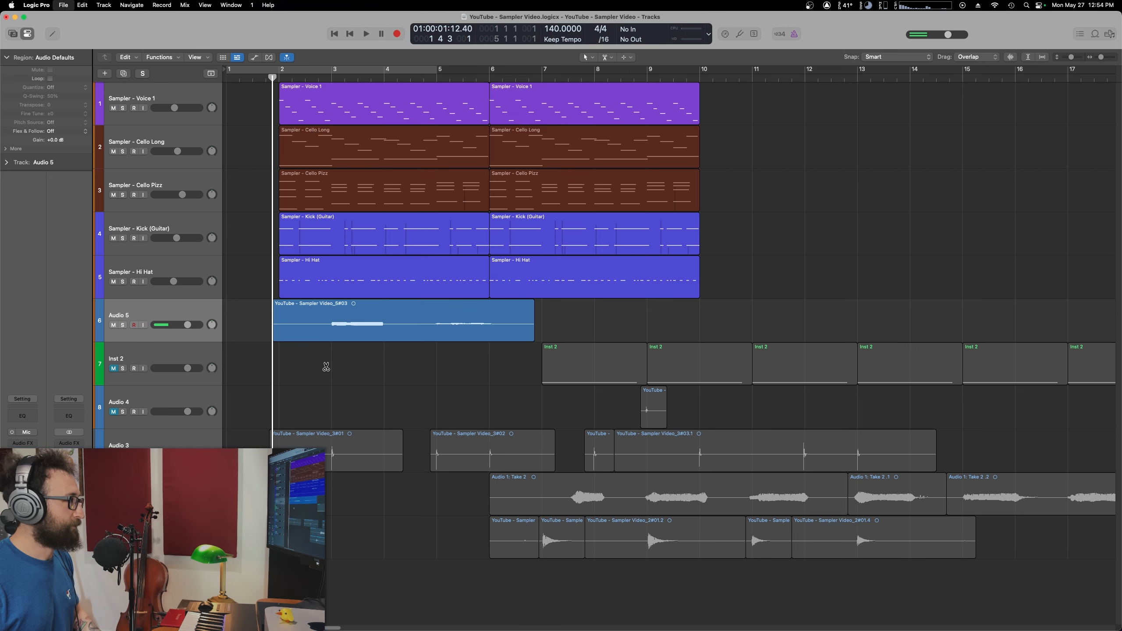
- Duplicate the Sampler - Hi Hat track and split the Audio 5 recording before and after its second note
click(160, 272)
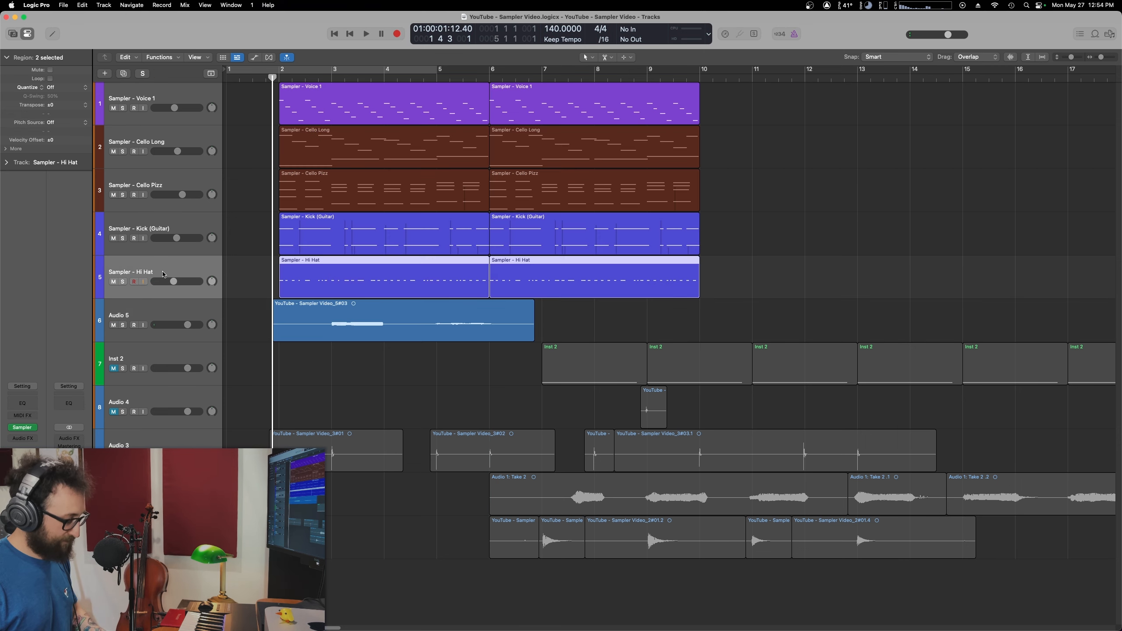
key(super+d)
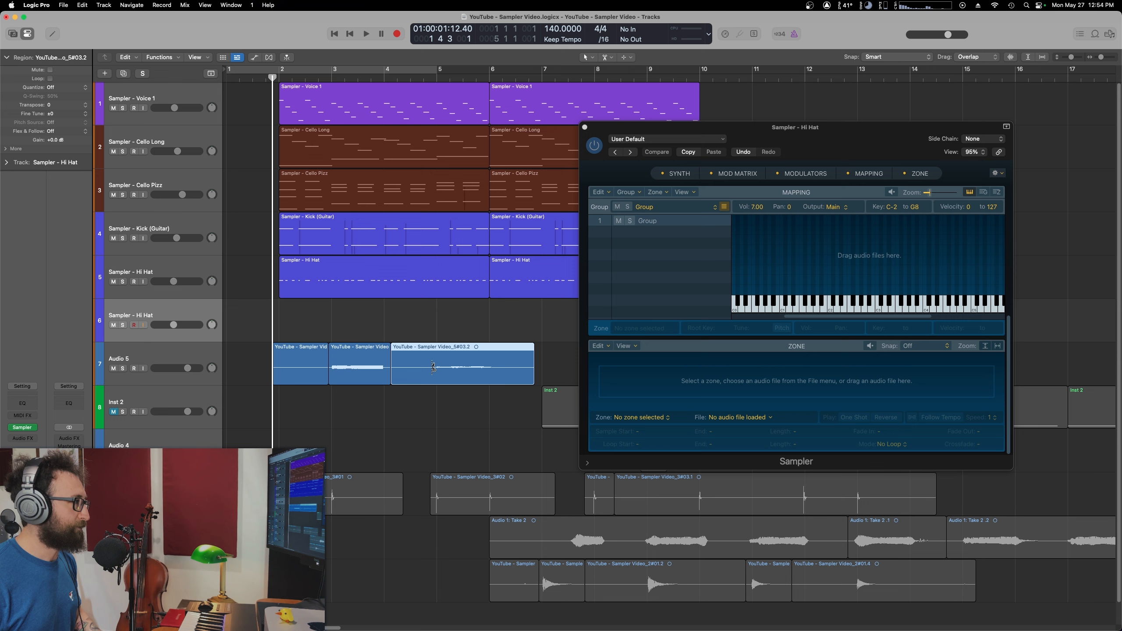
super+click(432, 368)
super+click(498, 370)
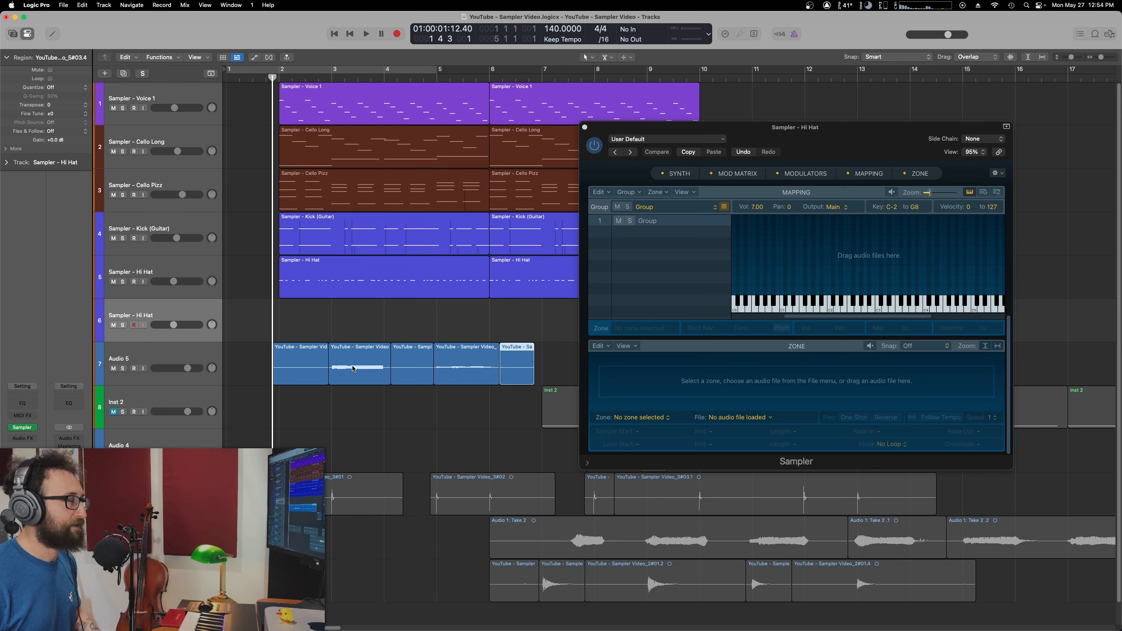
- Load the two recorder notes into the new Sampler as adjacent zones rooted at C3 and G3, and mute Audio 5
drag(353, 368, 877, 265)
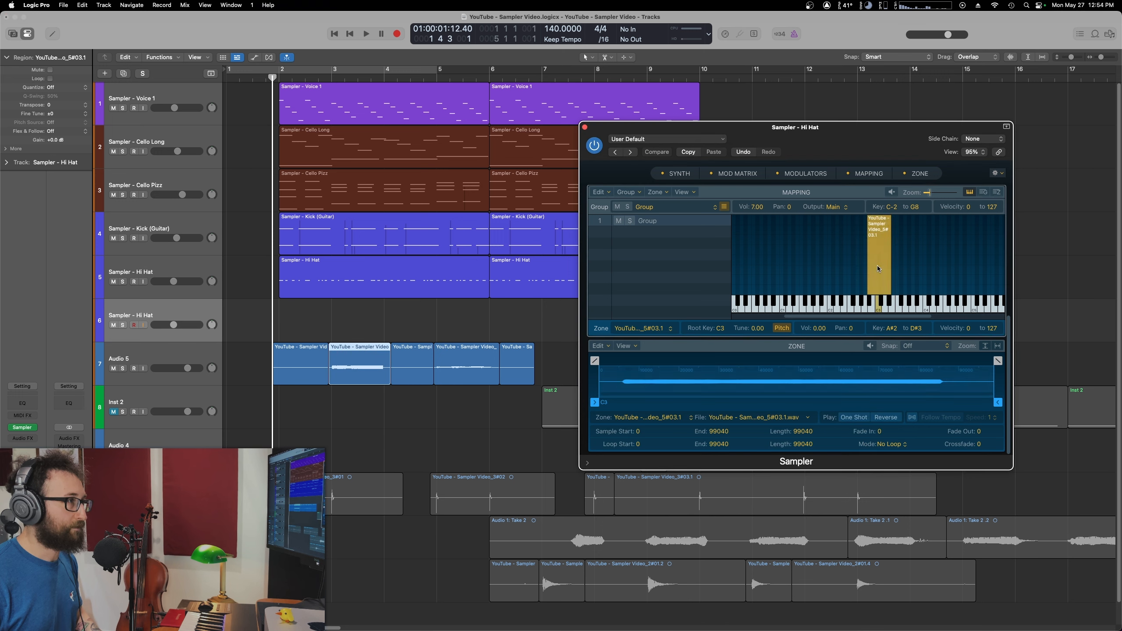
drag(484, 359, 905, 270)
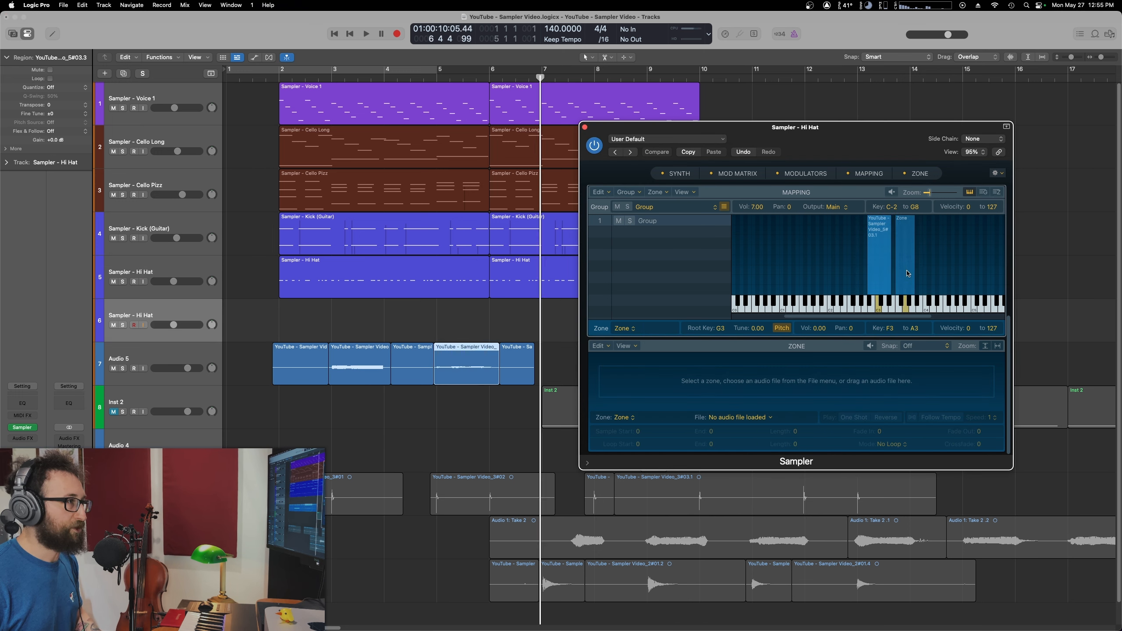
click(893, 283)
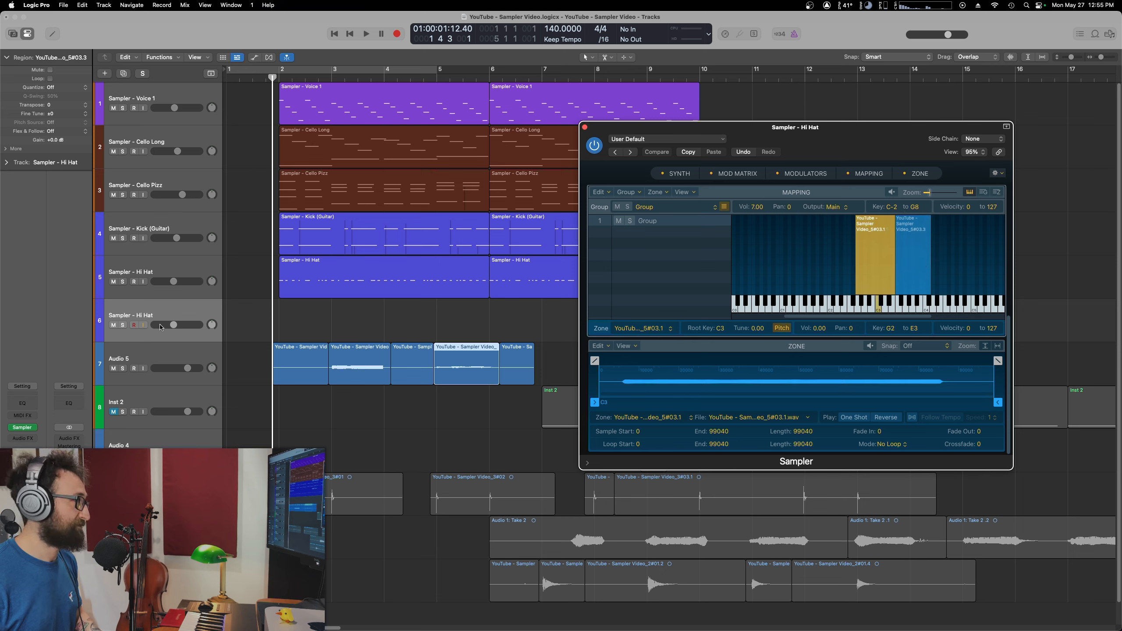
click(114, 369)
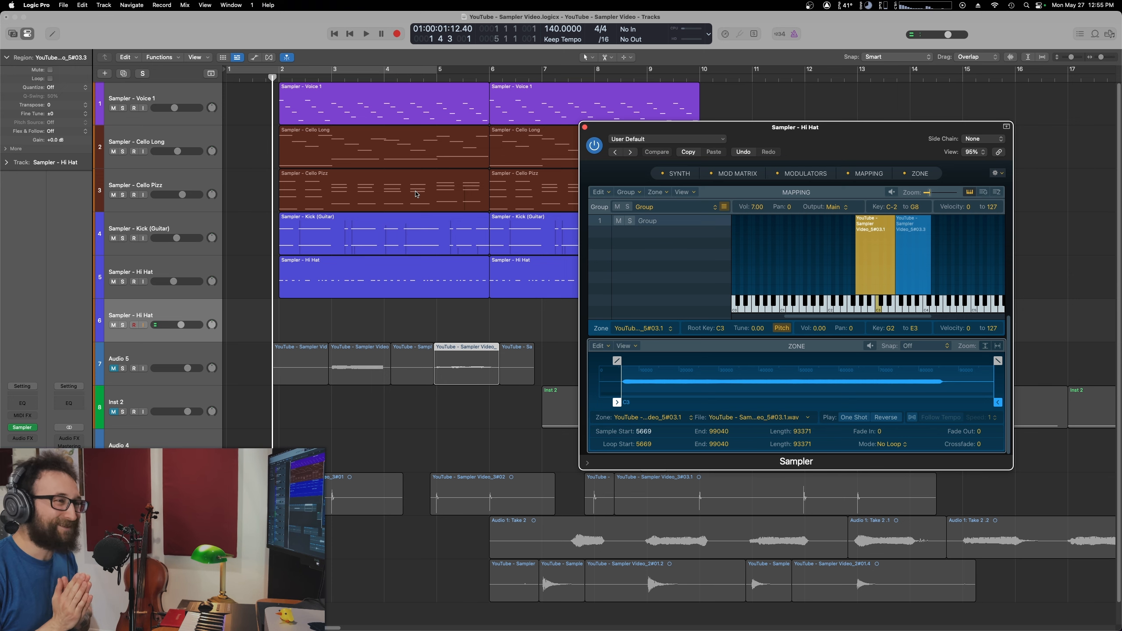
- Record the recorder melody on the duplicated Hi Hat track and check its notes in the Piano Roll
key(r)
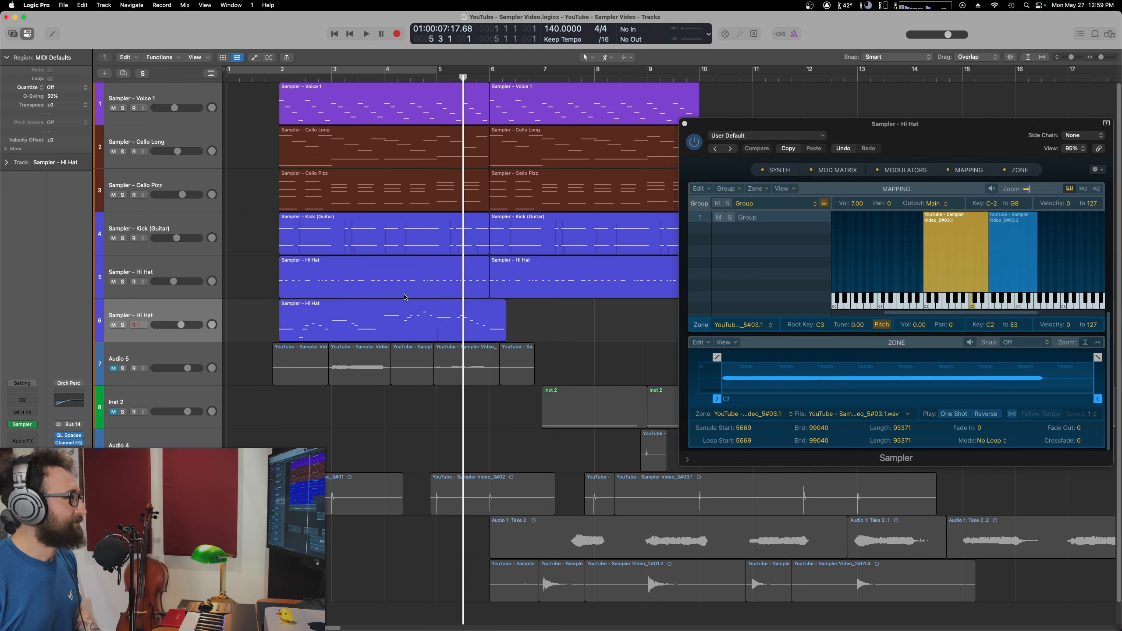
double_click(296, 304)
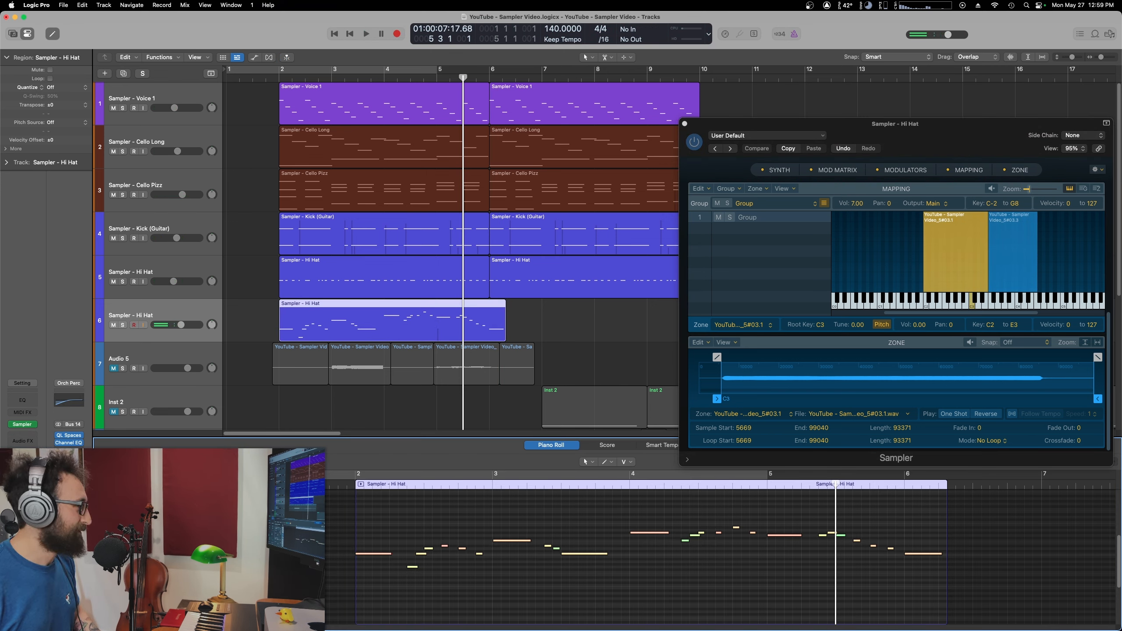
key(e)
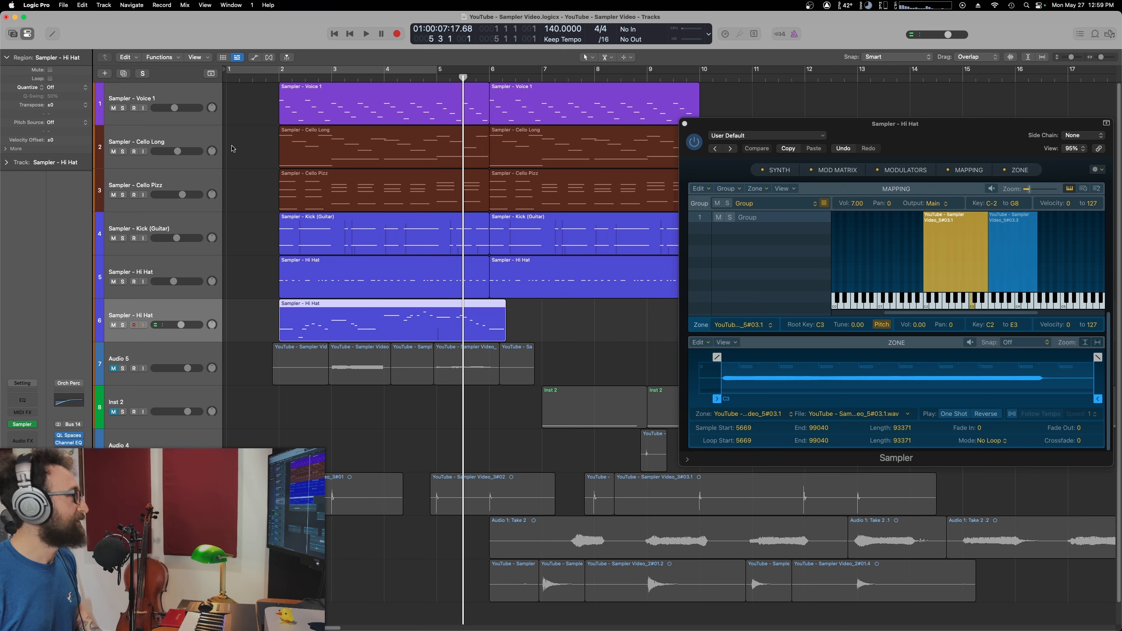
- Play the arrangement with the new melody from just before bar 2
click(266, 81)
key(space)
click(393, 440)
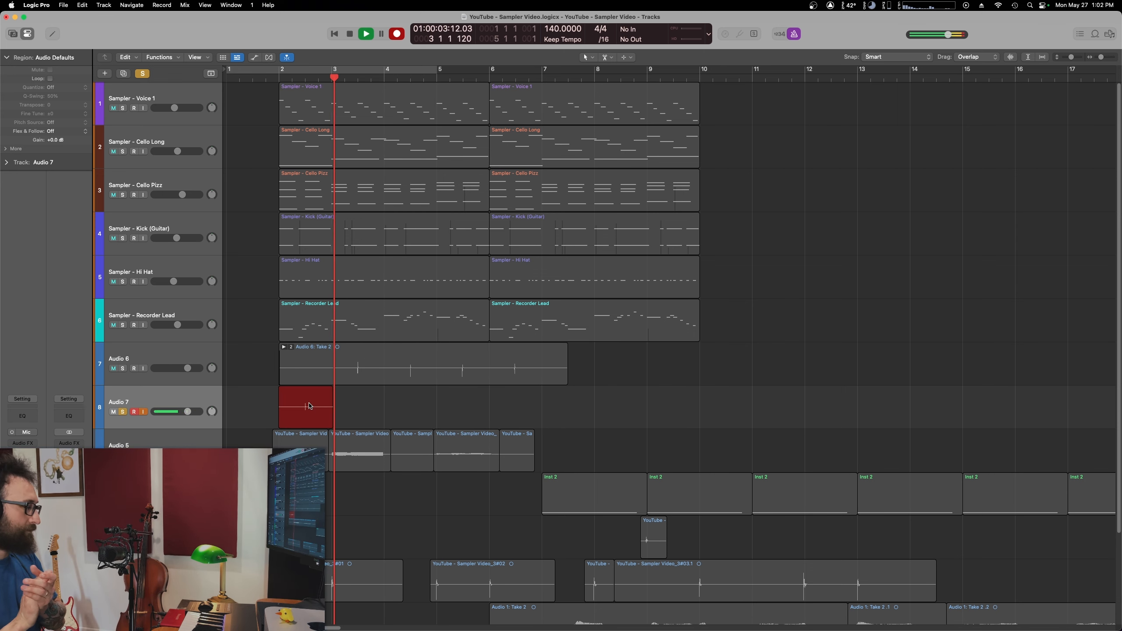
- Finish recording the hits on Audio 7 and add the isolated Audio 6 hit to the Sampler as a second zone
key(space)
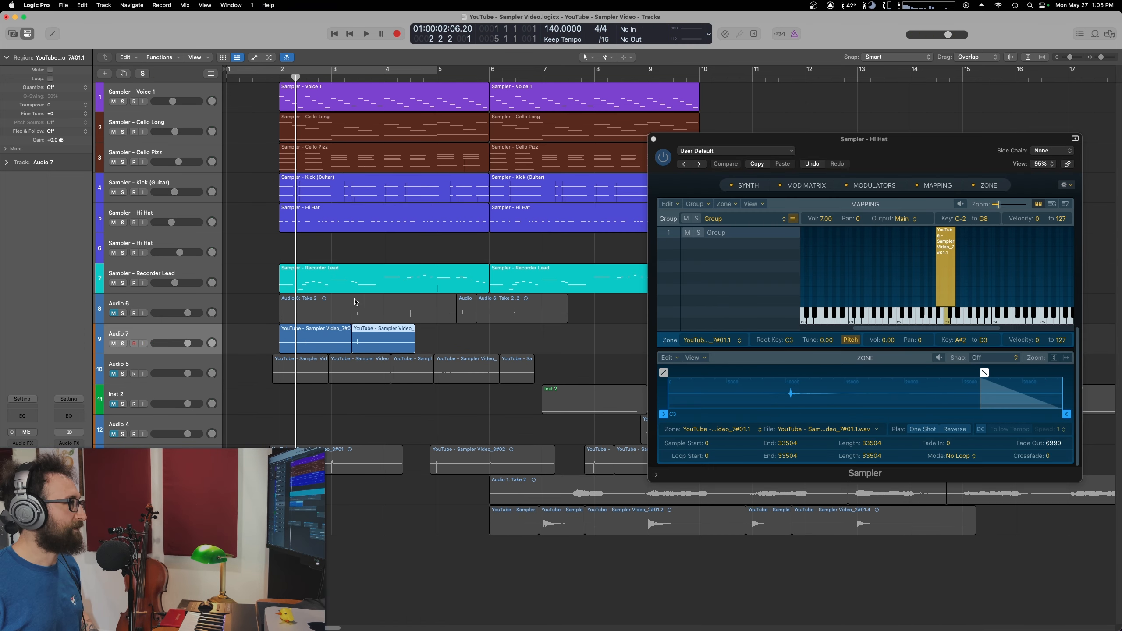
drag(464, 315, 898, 274)
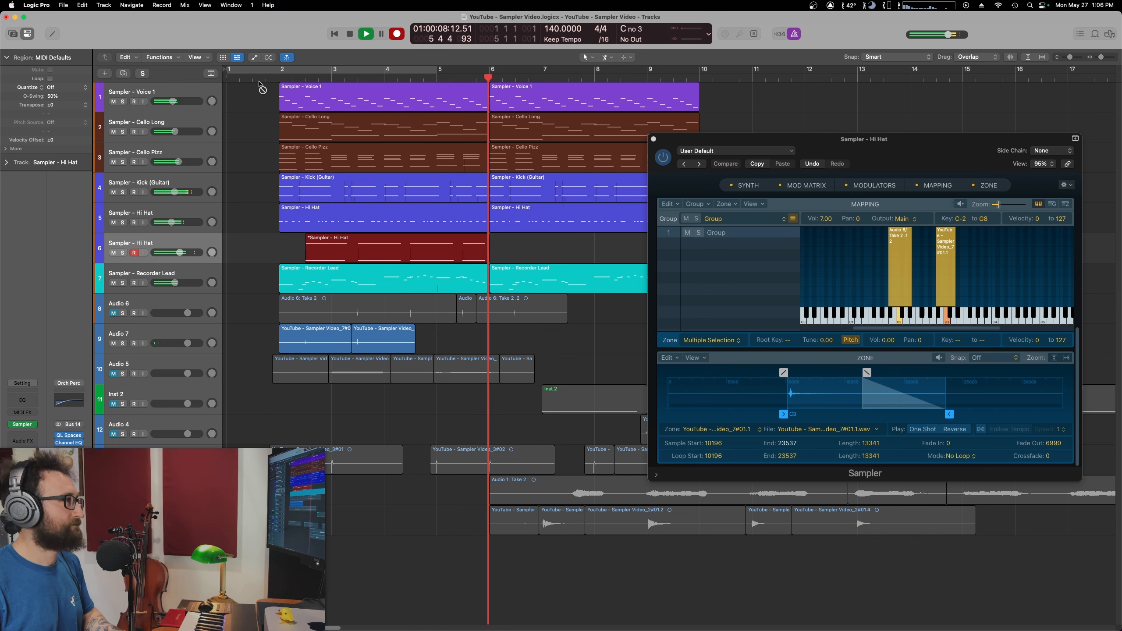
- Finish recording the two-zone percussion part on track 6 and view its notes in the Piano Roll
key(space)
double_click(488, 249)
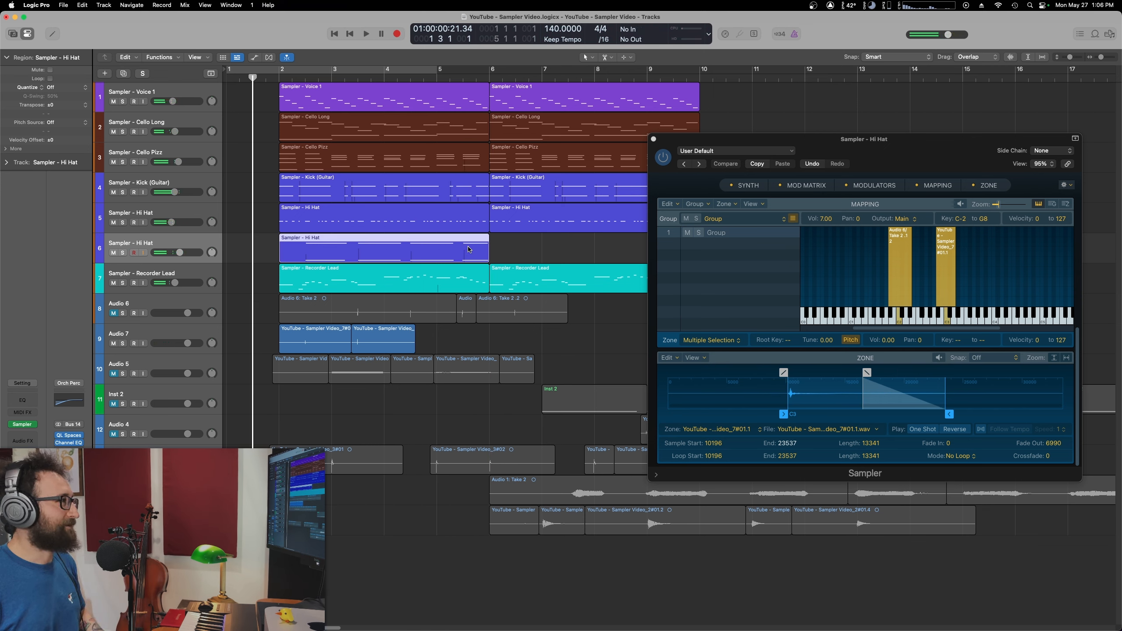
scroll(710, 549, up, 3)
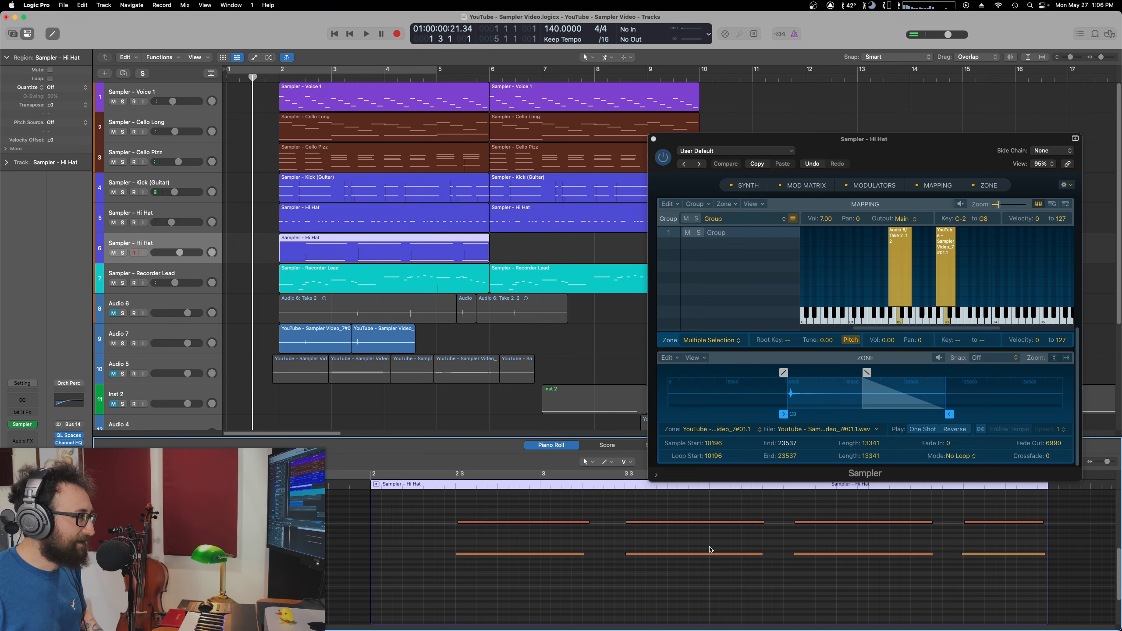
- Finish checking the notes of the track 6 percussion part and close the Piano Roll
click(670, 523)
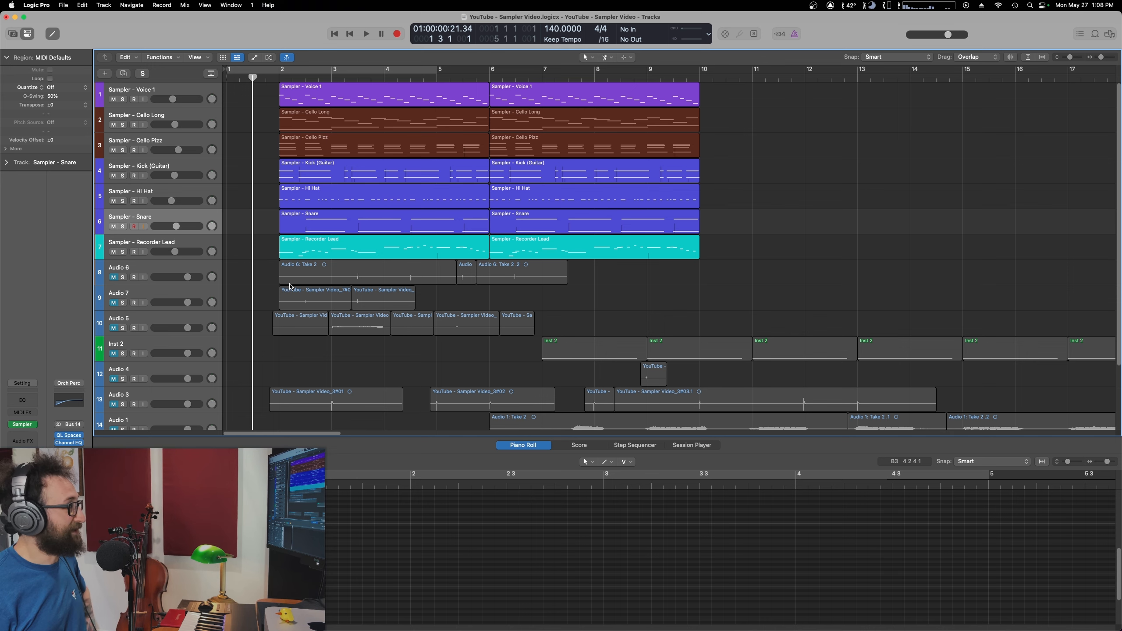
key(e)
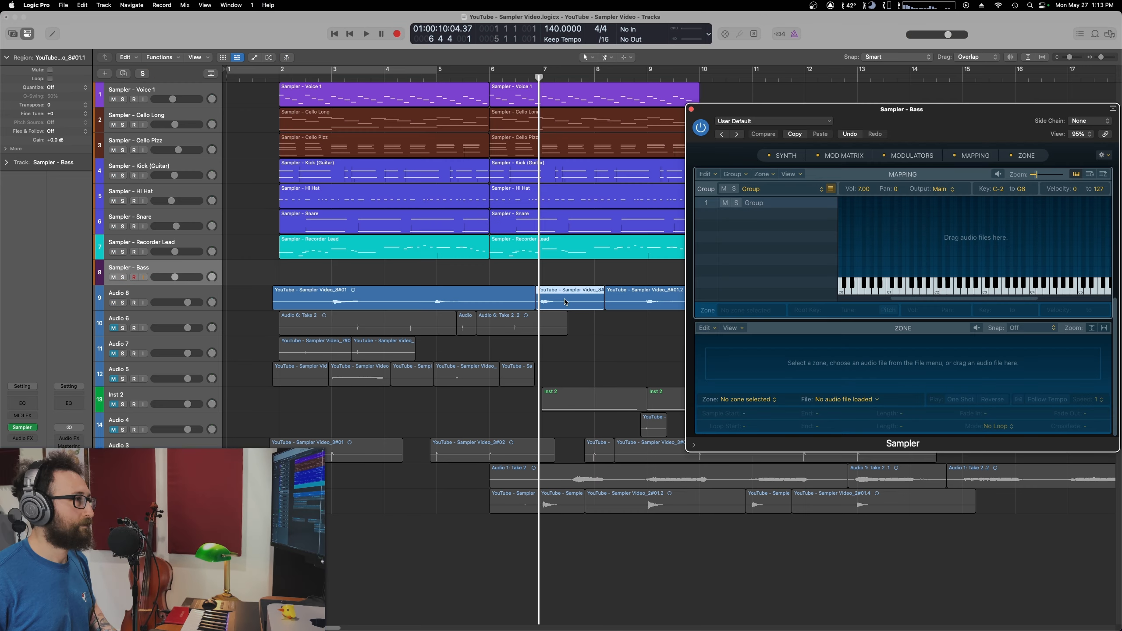
- Map the isolated Audio 8 region to keys C1 to F#2 in the Bass track's Sampler and record the bass part from bar 2
drag(570, 299, 935, 240)
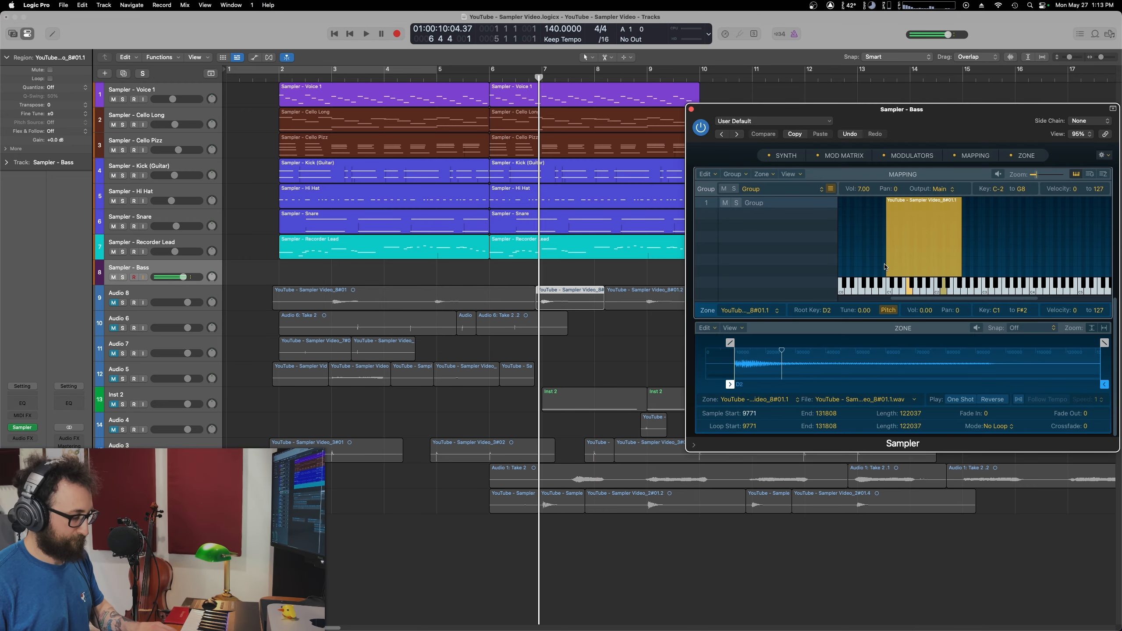
click(248, 267)
key(r)
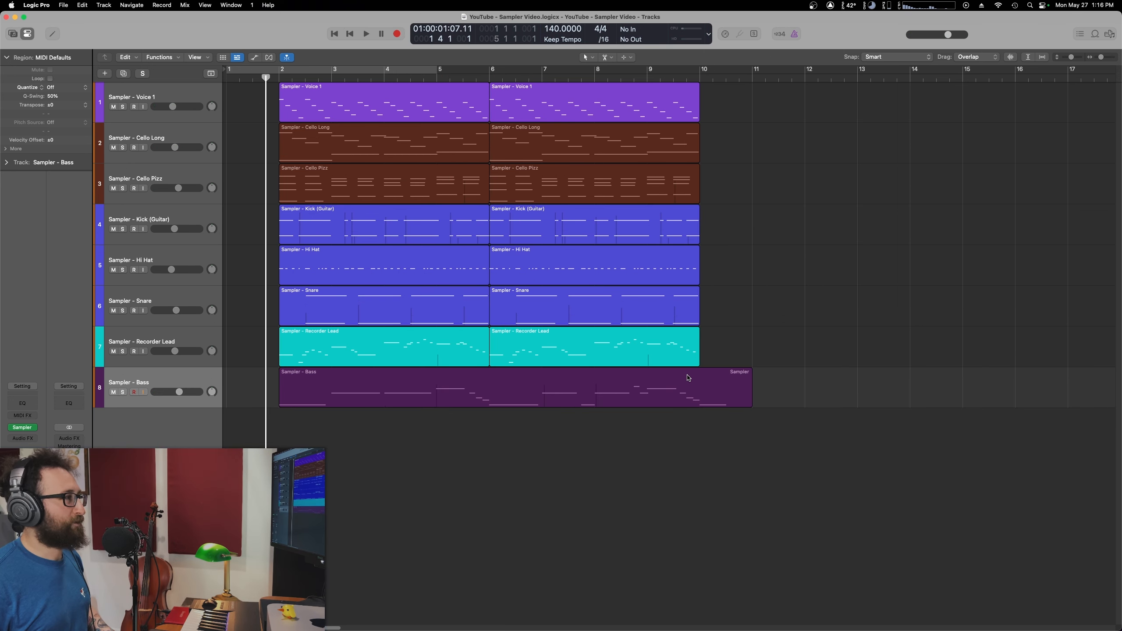
- Reduce the track height slightly and play the full eight-track arrangement from bar 1
key(super+Up)
key(super+Up)
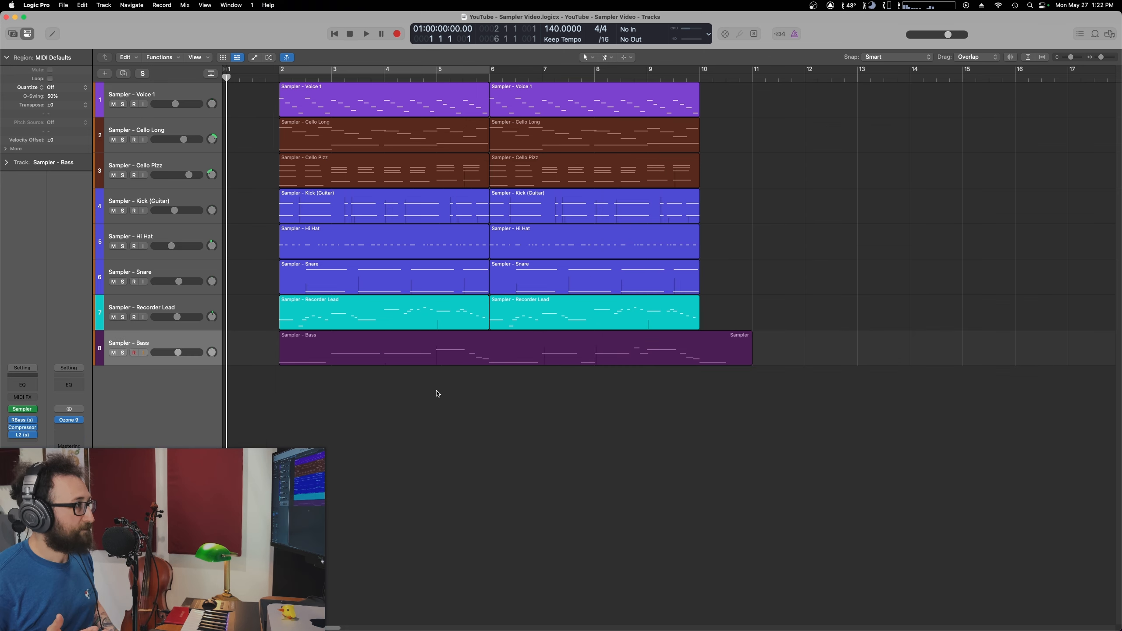
key(space)
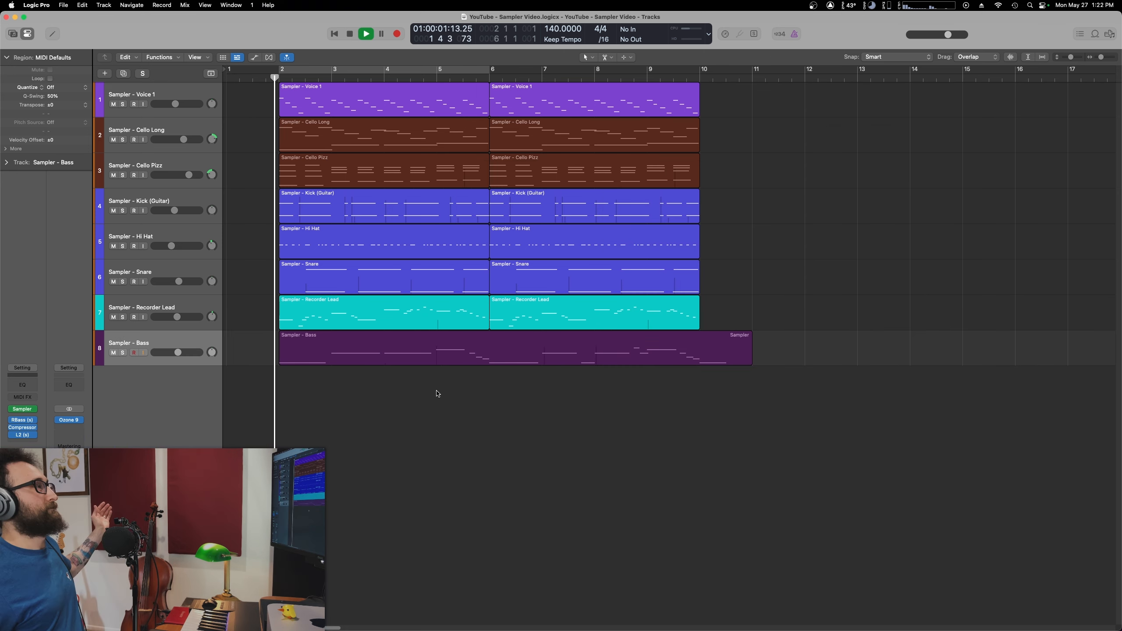